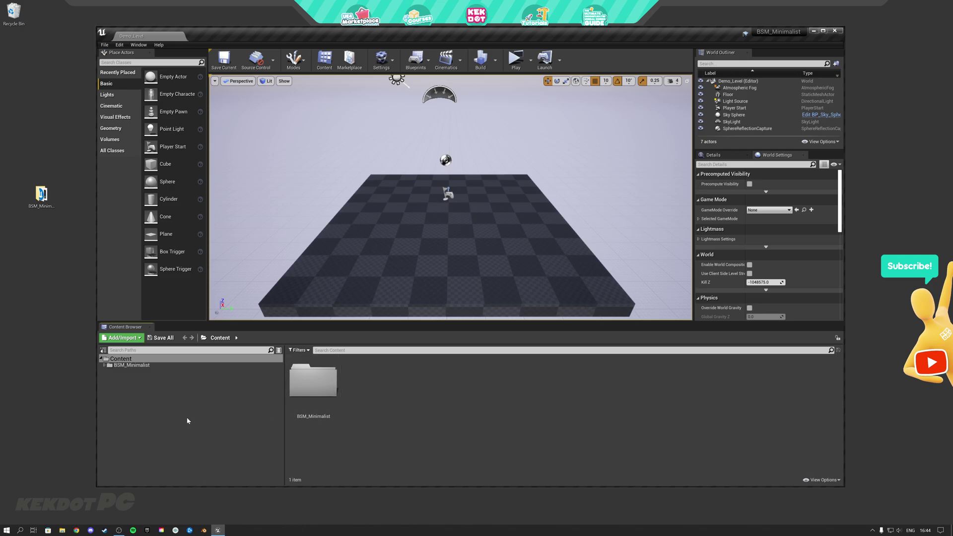
- Select BSM_Minimalist to list its Assets, Blueprints, Demo and Widgets subfolders
{"action": "left_click", "coordinate": [164, 407]}
{"action": "left_click", "coordinate": [133, 366]}
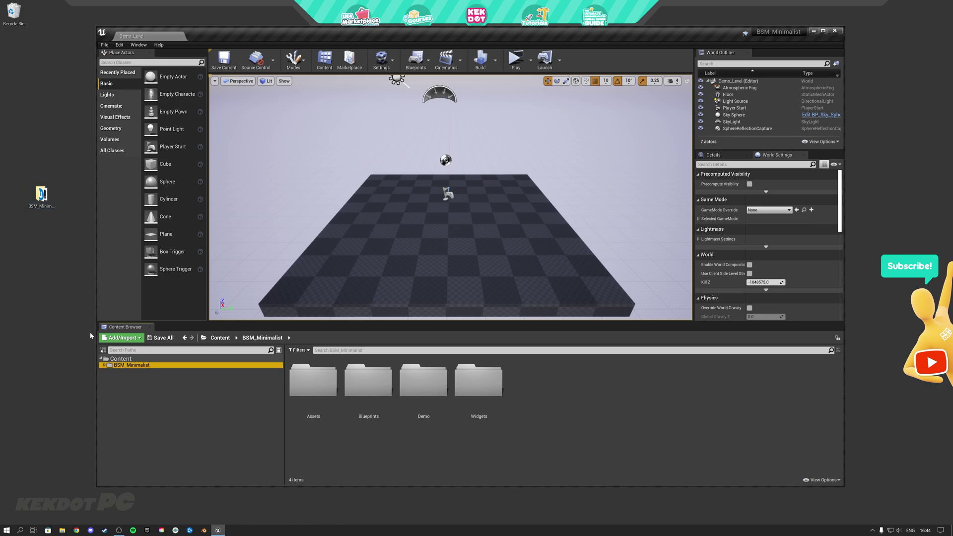
{"action": "left_click", "coordinate": [120, 366]}
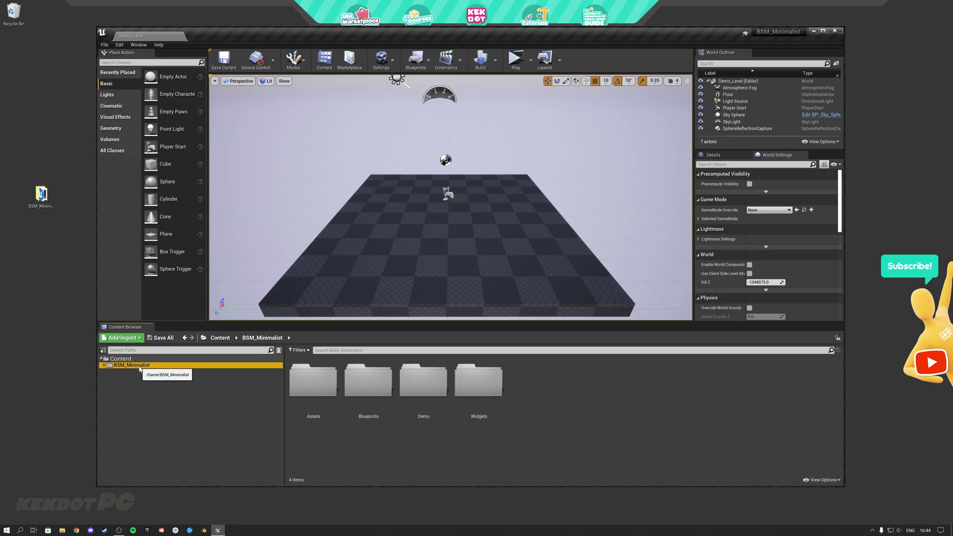
- Migrate the BSM_Minimalist folder into Documents\Demo\MyProject\Content
{"action": "right_click", "coordinate": [139, 367]}
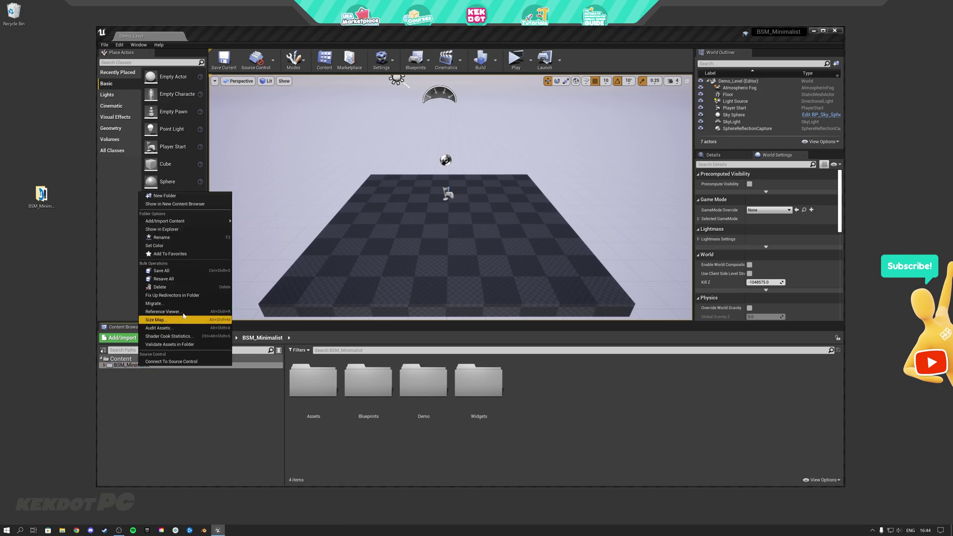
{"action": "left_click", "coordinate": [154, 304]}
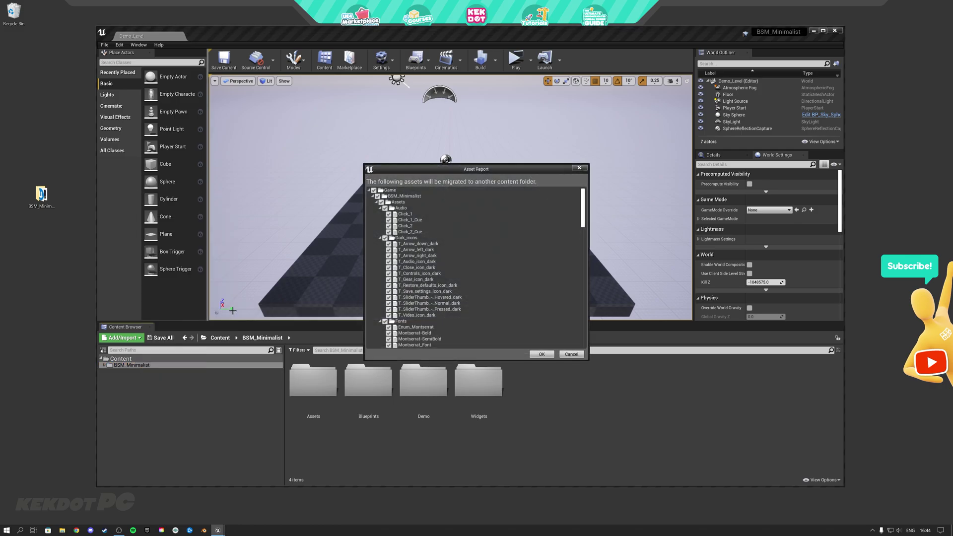
{"action": "left_click", "coordinate": [542, 354]}
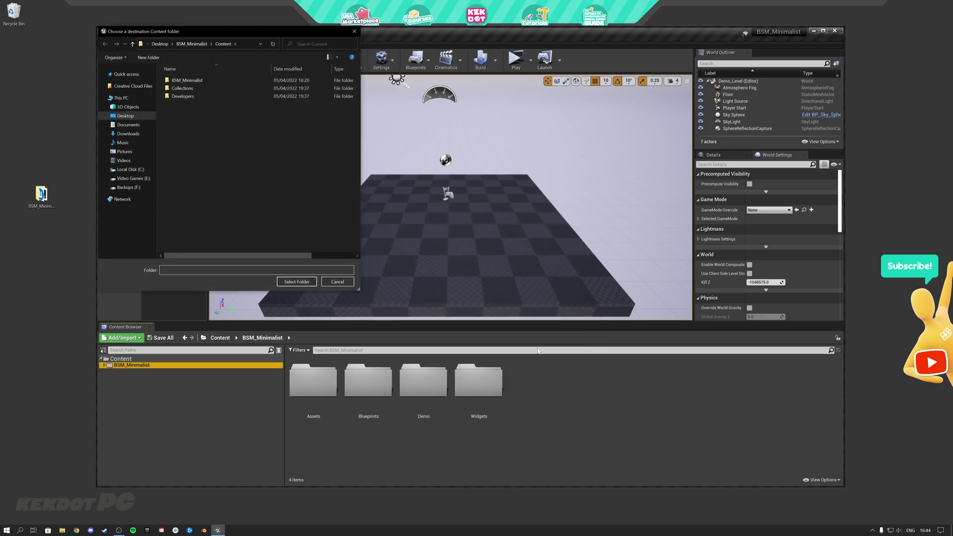
{"action": "left_click", "coordinate": [128, 125]}
{"action": "double_click", "coordinate": [185, 88]}
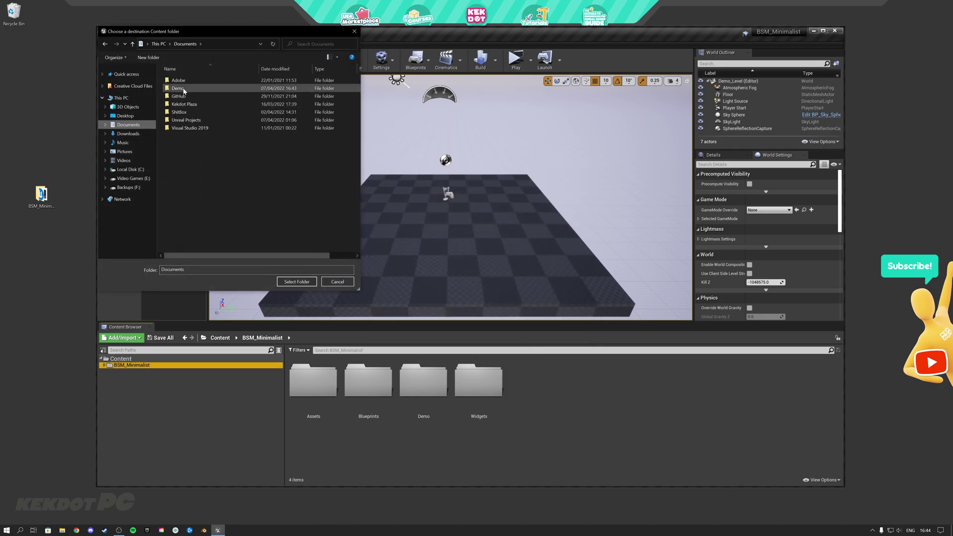
{"action": "double_click", "coordinate": [191, 81]}
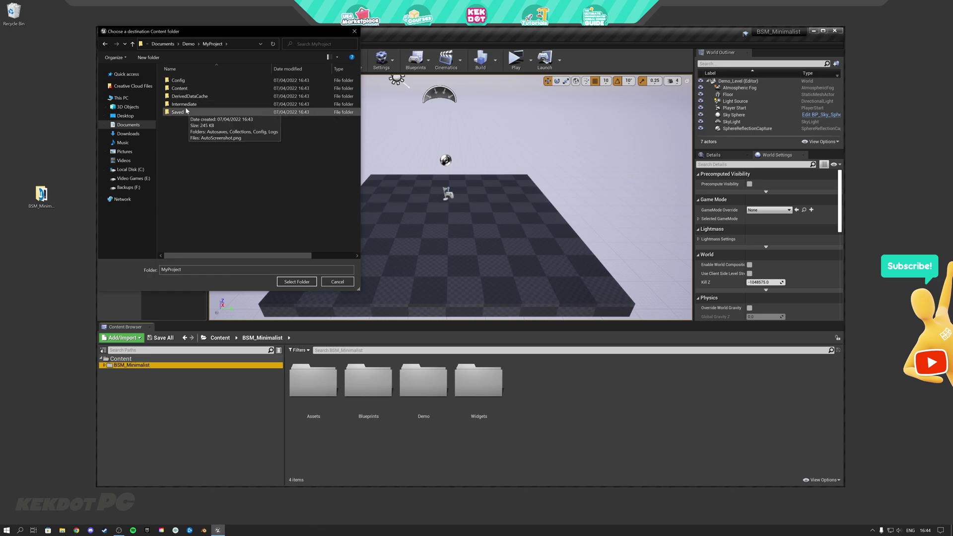
{"action": "double_click", "coordinate": [180, 88]}
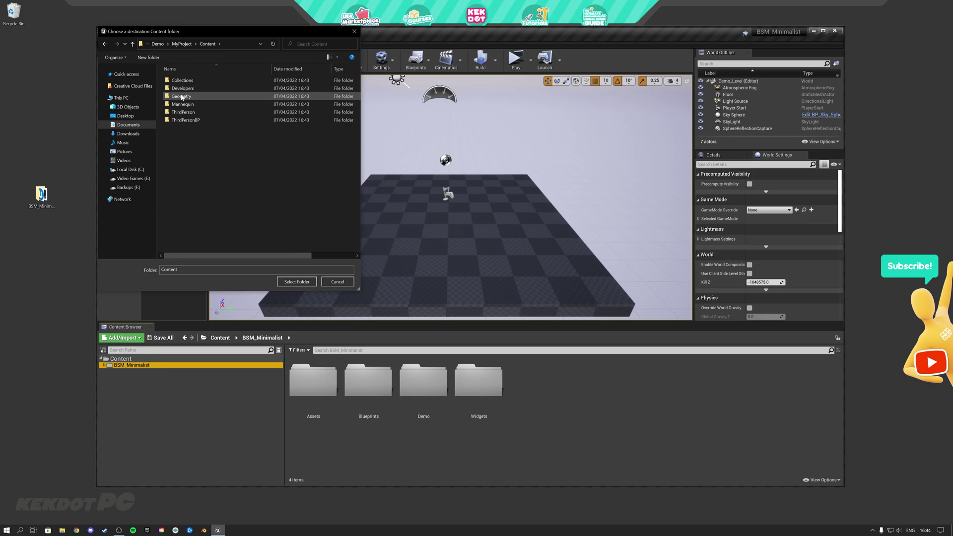
{"action": "left_click", "coordinate": [296, 282]}
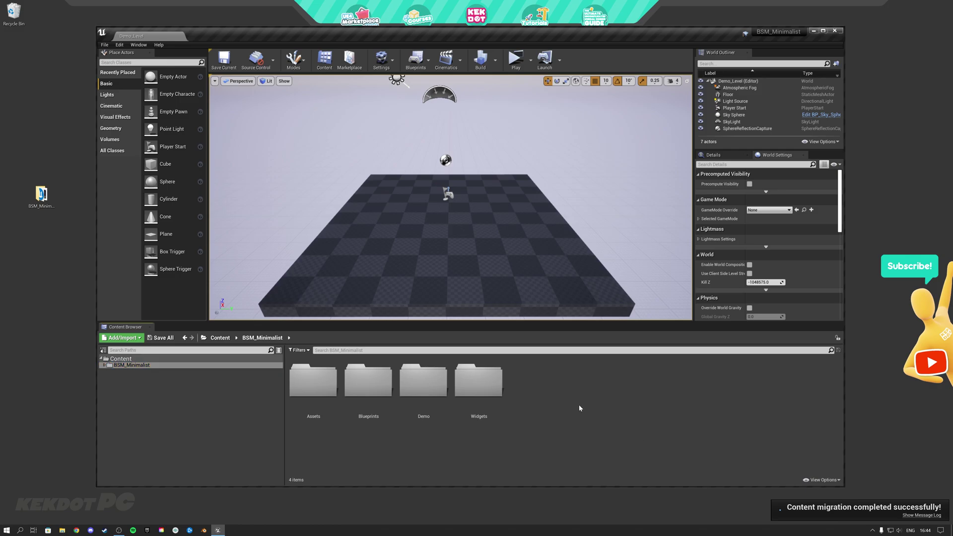
- Open MyProject.uproject from the file explorer and close the explorer window
{"action": "left_click", "coordinate": [124, 367]}
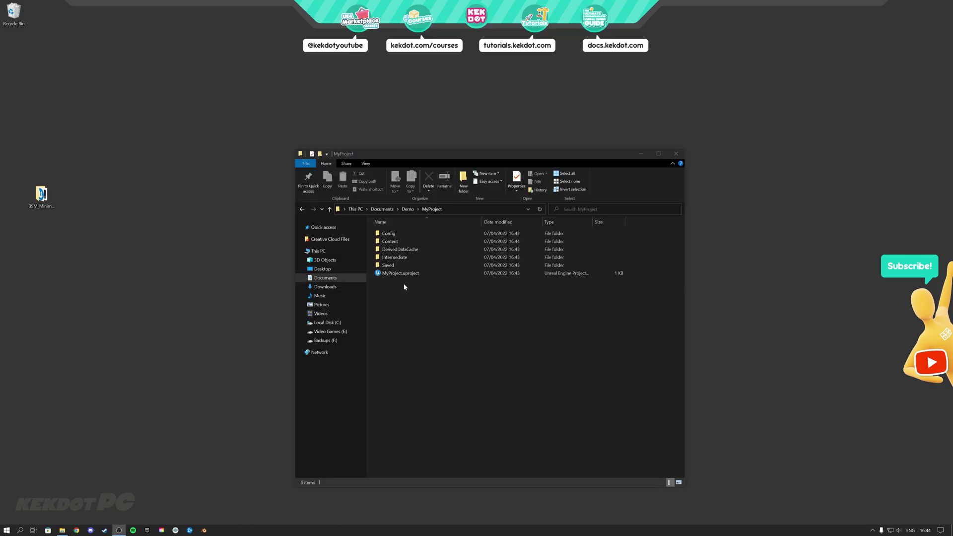
{"action": "double_click", "coordinate": [398, 274]}
{"action": "left_click", "coordinate": [676, 154]}
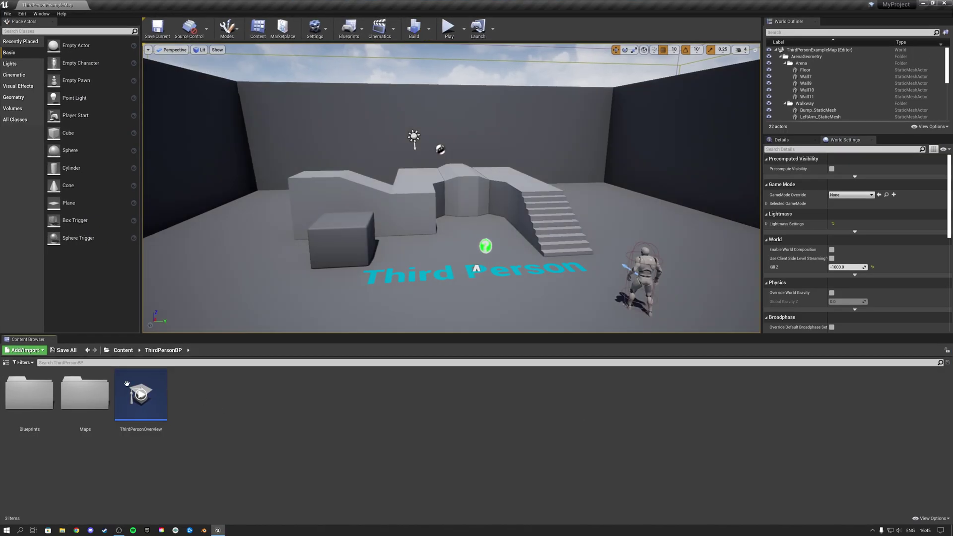
- Open the Demo_Level map from BSM_Minimalist > Demo > Maps in MyProject
{"action": "left_click", "coordinate": [6, 364]}
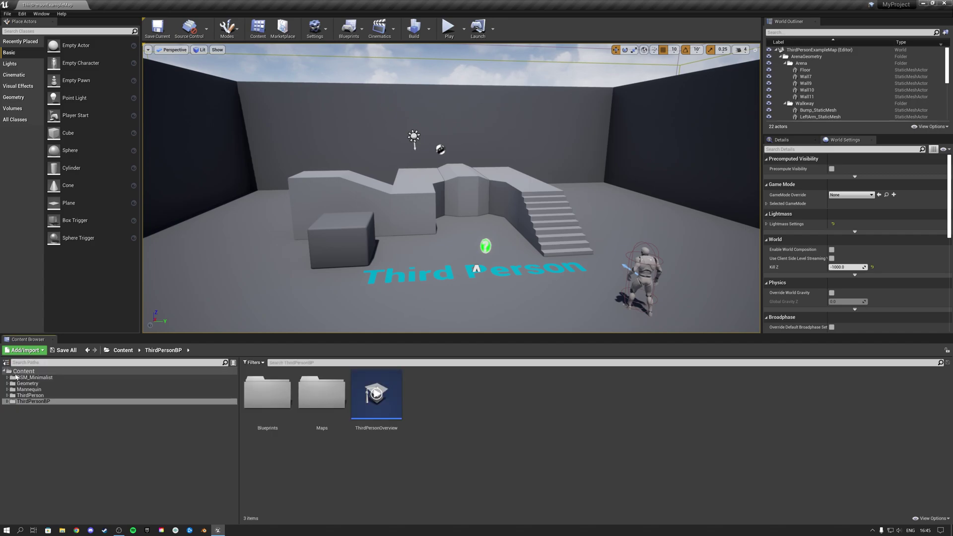
{"action": "left_click", "coordinate": [30, 378]}
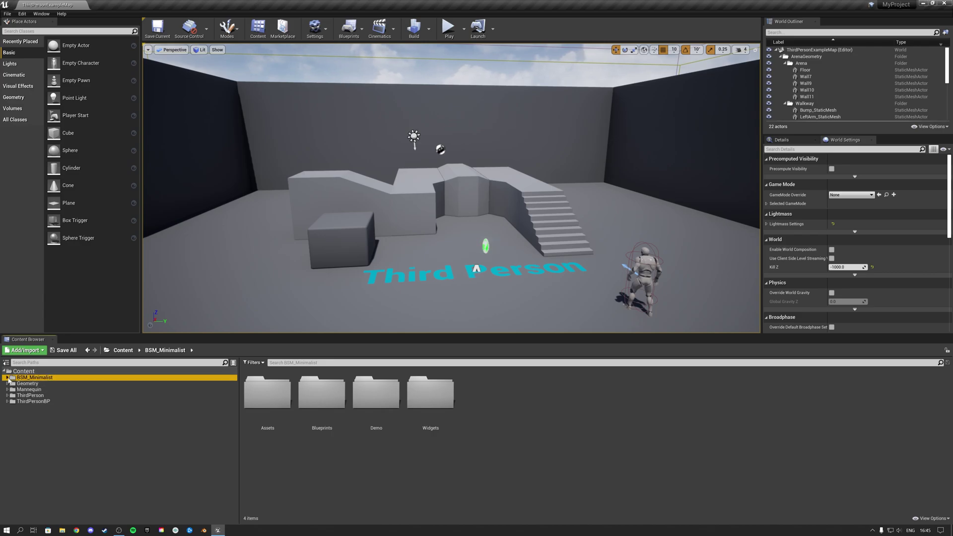
{"action": "left_click", "coordinate": [7, 378]}
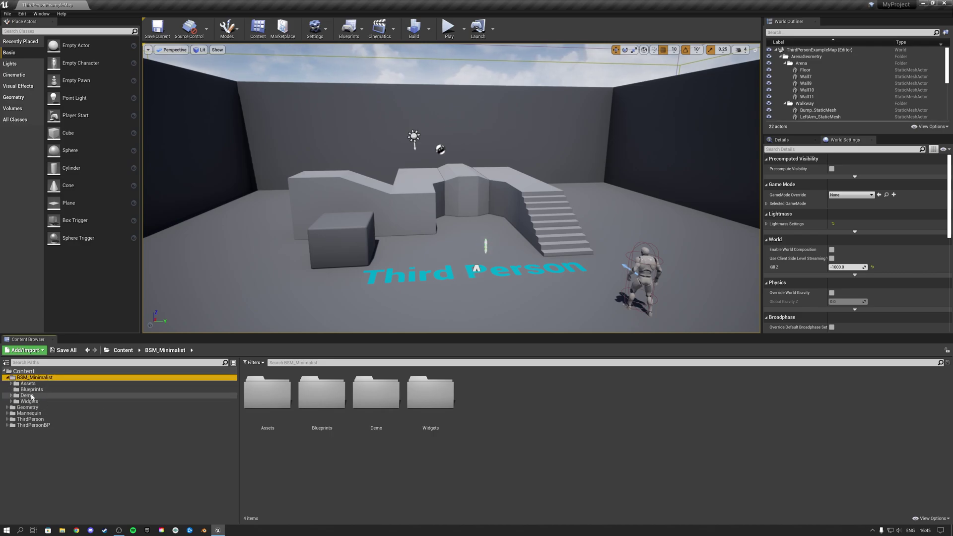
{"action": "left_click", "coordinate": [33, 396]}
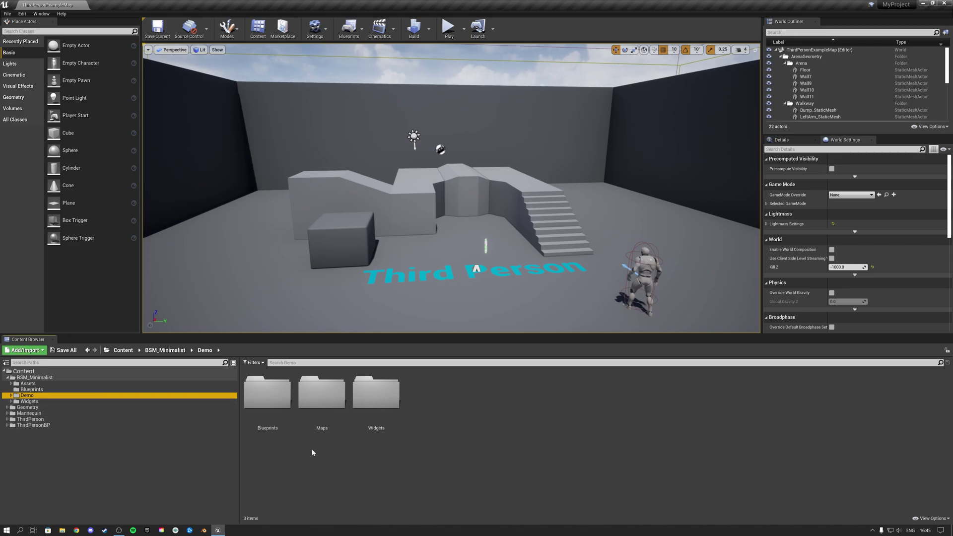
{"action": "left_click", "coordinate": [329, 404]}
{"action": "double_click", "coordinate": [329, 404]}
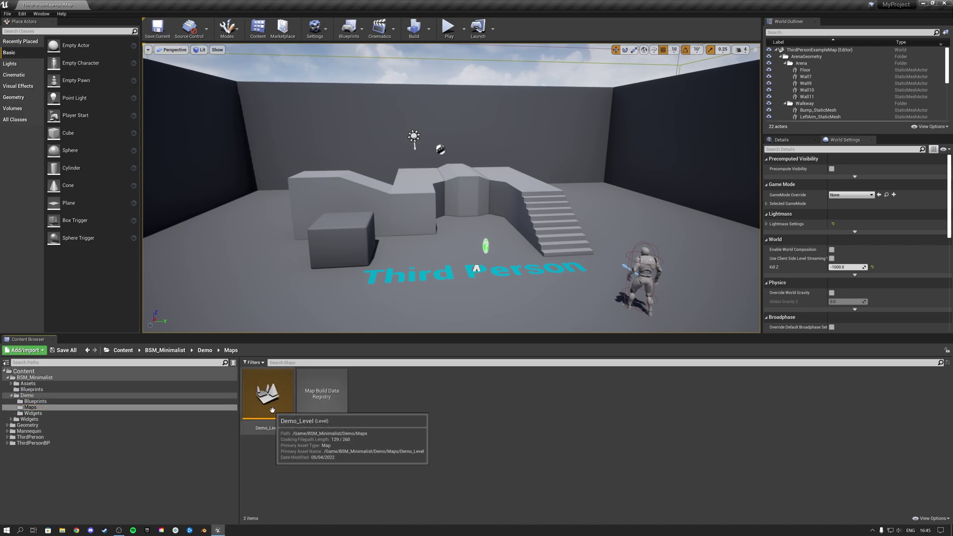
{"action": "double_click", "coordinate": [273, 409]}
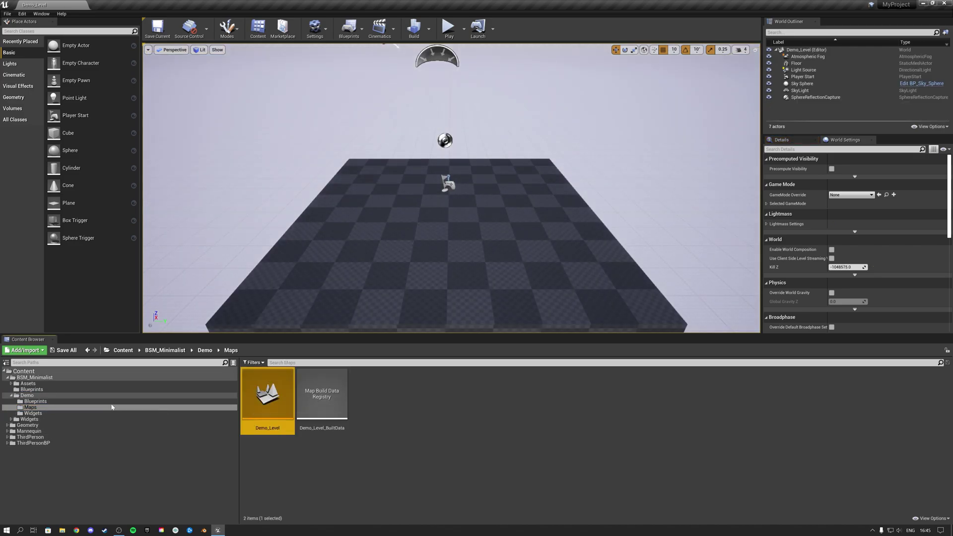
- Start a play session of Demo_Level and walk the character around the floor
{"action": "left_click", "coordinate": [45, 414]}
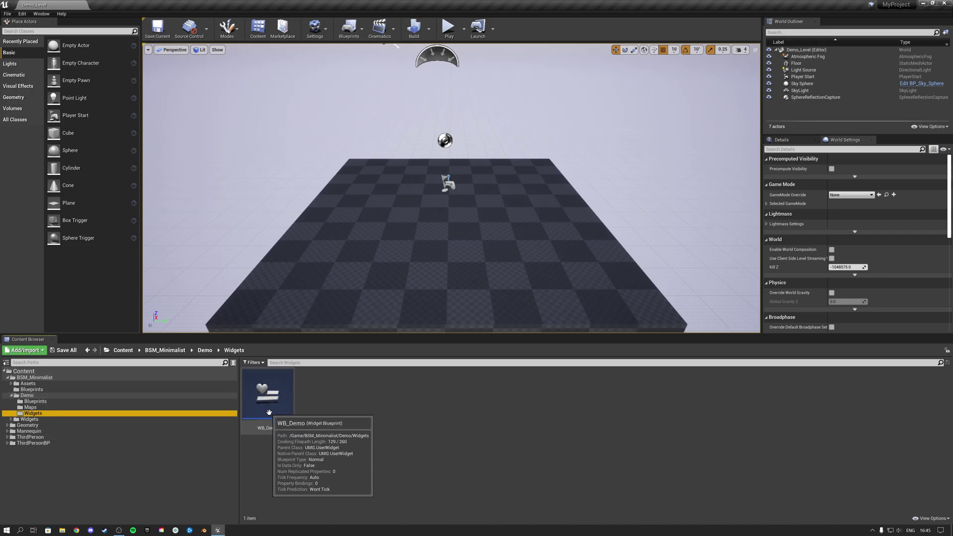
{"action": "left_click", "coordinate": [452, 30]}
{"action": "left_click_drag", "start_coordinate": [527, 187], "coordinate": [543, 216]}
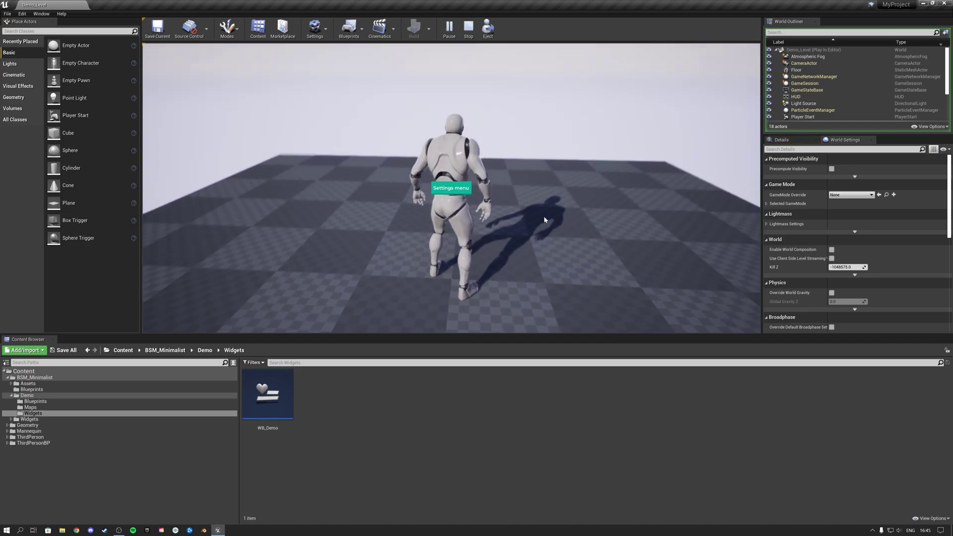
{"action": "key", "text": "a"}
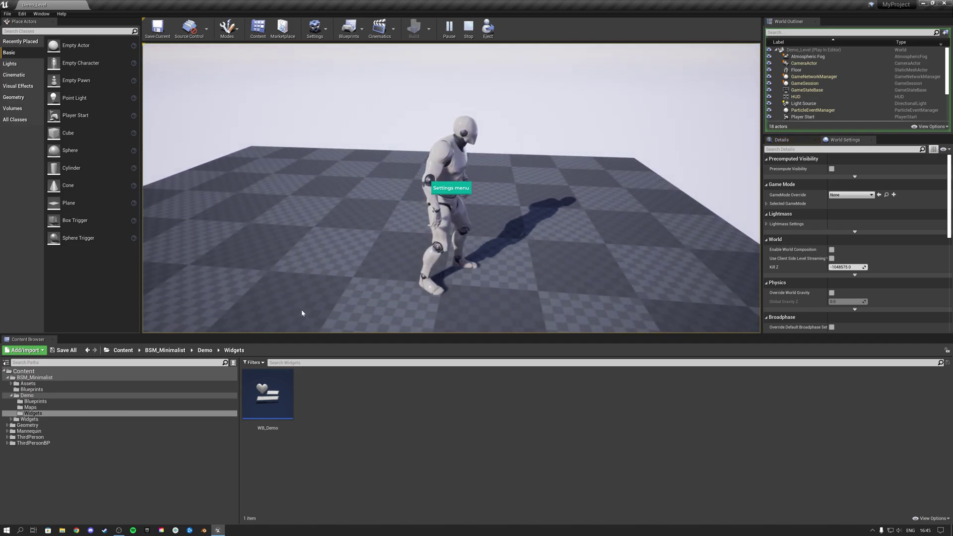
{"action": "key", "text": "s"}
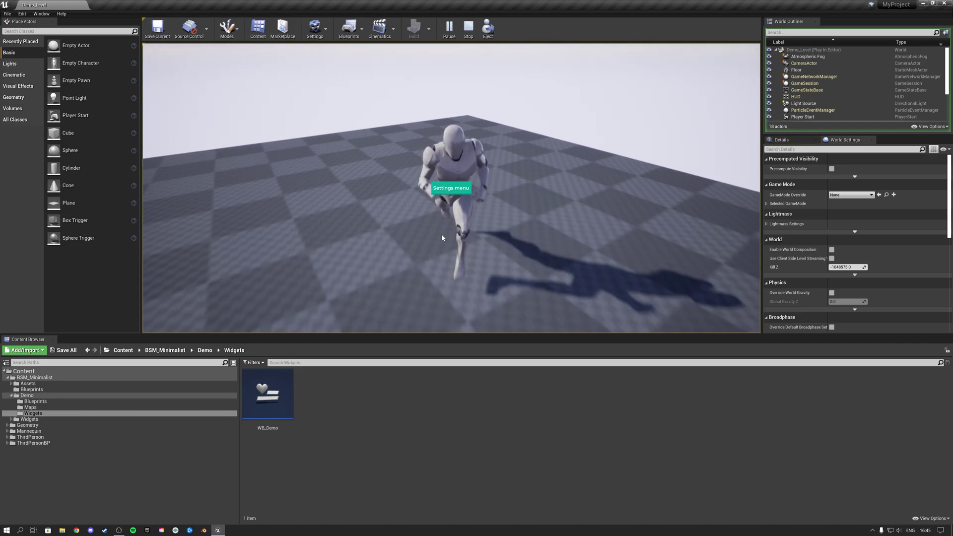
- Check the in-game Video, Audio and Controls settings pages, then stop playing
{"action": "left_click", "coordinate": [451, 188]}
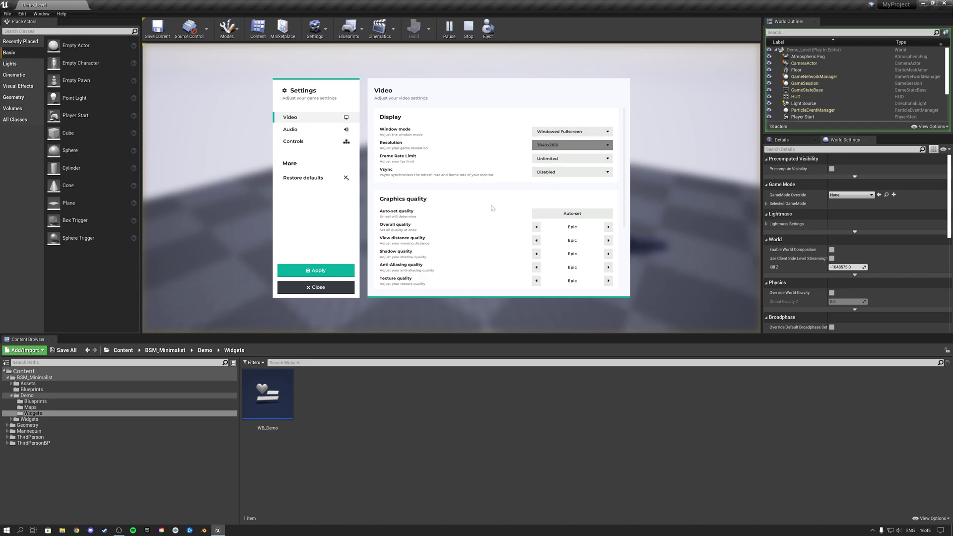
{"action": "scroll", "coordinate": [492, 208], "scroll_direction": "down", "scroll_amount": 3}
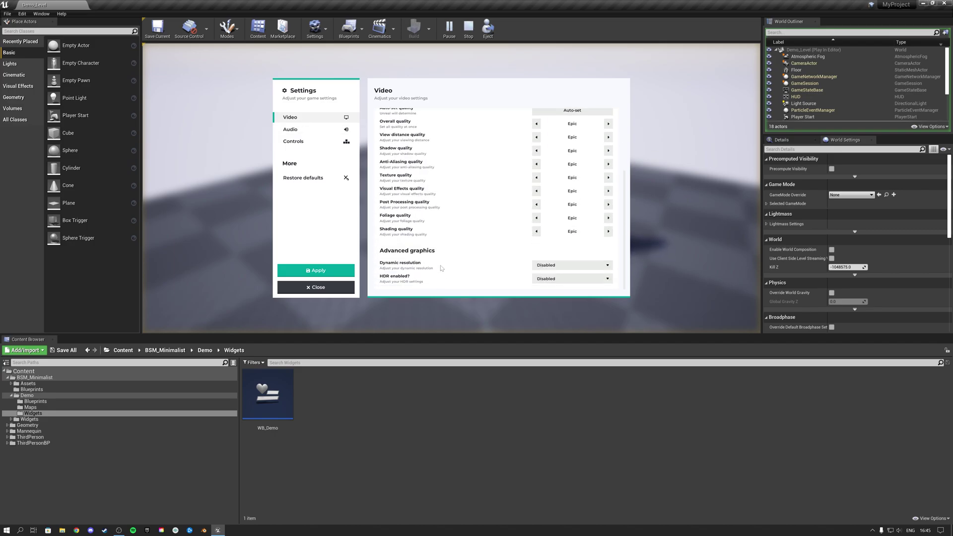
{"action": "left_click", "coordinate": [297, 129]}
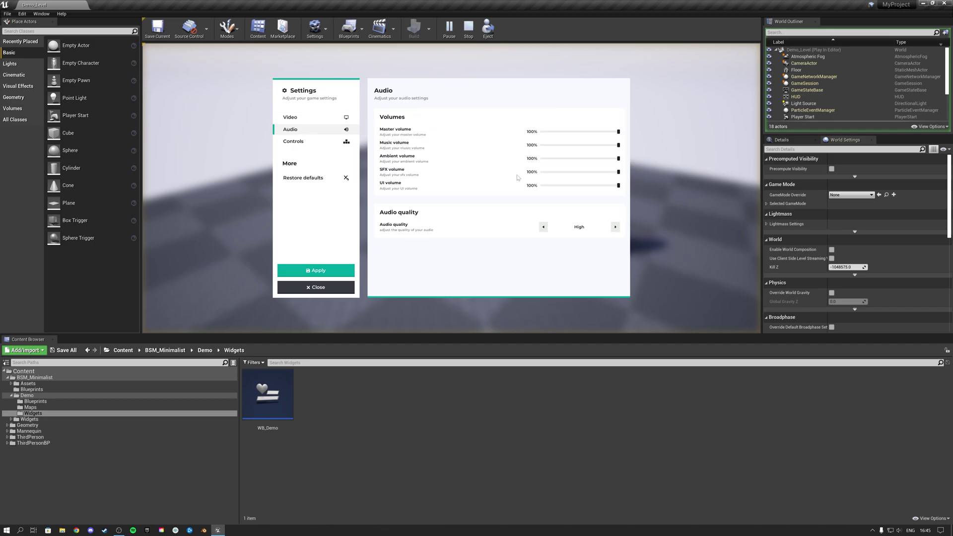
{"action": "left_click", "coordinate": [293, 142]}
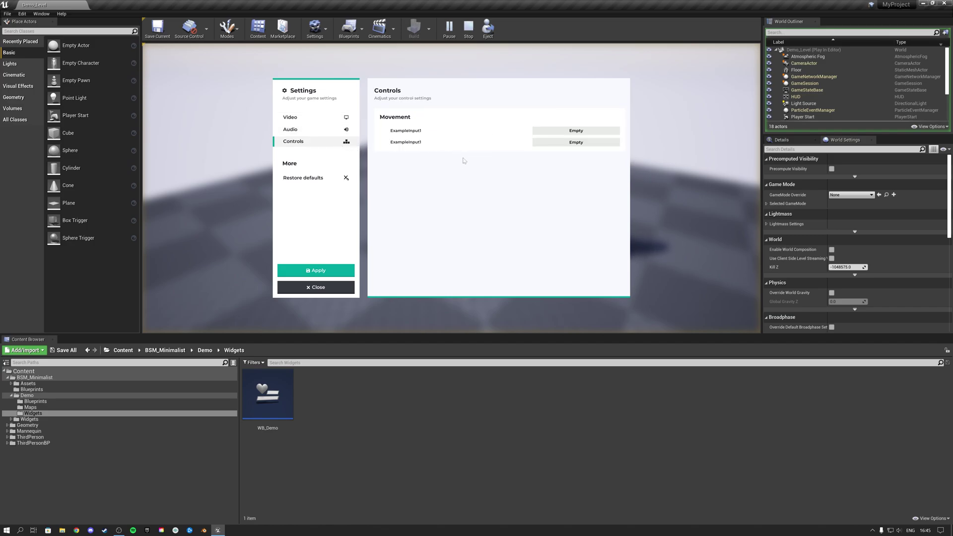
{"action": "left_click", "coordinate": [468, 27]}
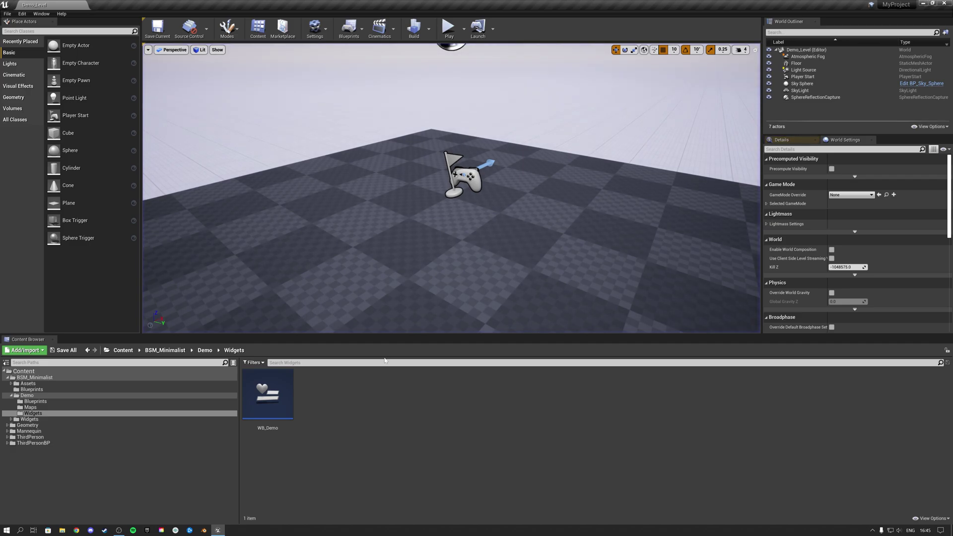
- Look through the Theme_1, Theme_2 and Theme_3 folders in Assets, then open Demo > Widgets
{"action": "double_click", "coordinate": [10, 396]}
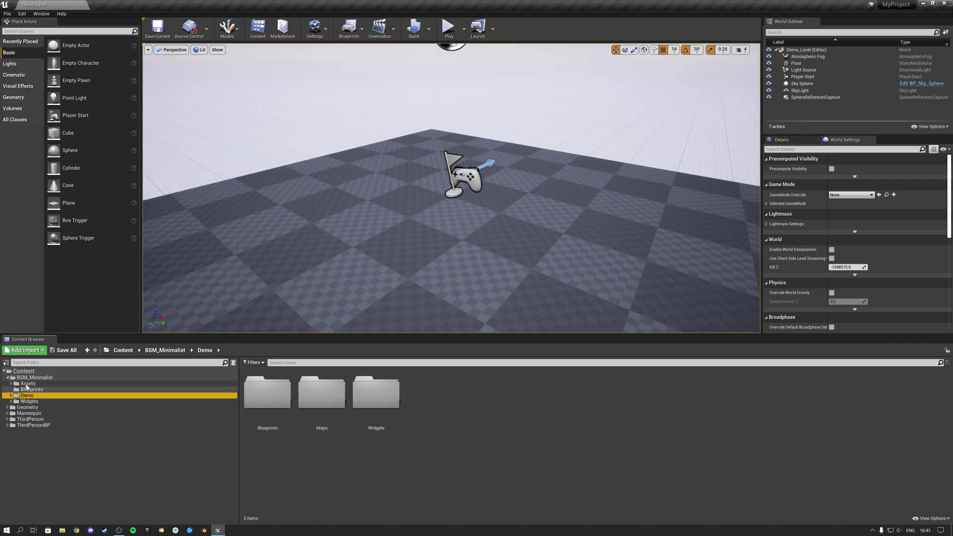
{"action": "left_click", "coordinate": [27, 384]}
{"action": "left_click", "coordinate": [436, 408]}
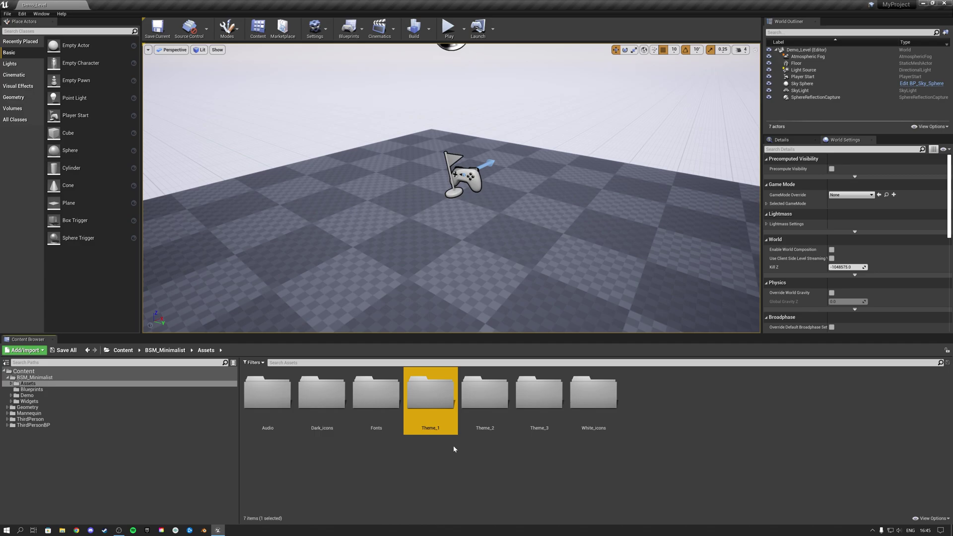
{"action": "left_click", "coordinate": [486, 409]}
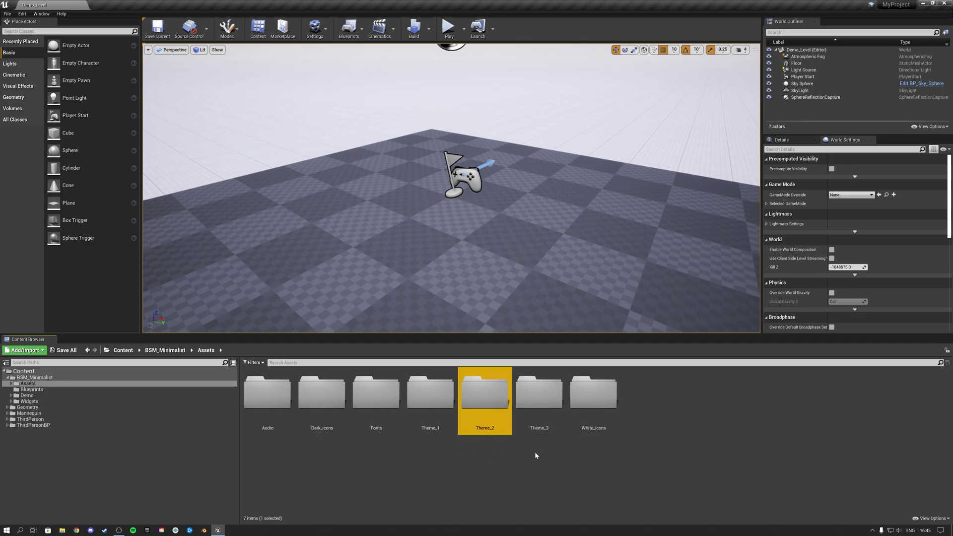
{"action": "left_click", "coordinate": [541, 405]}
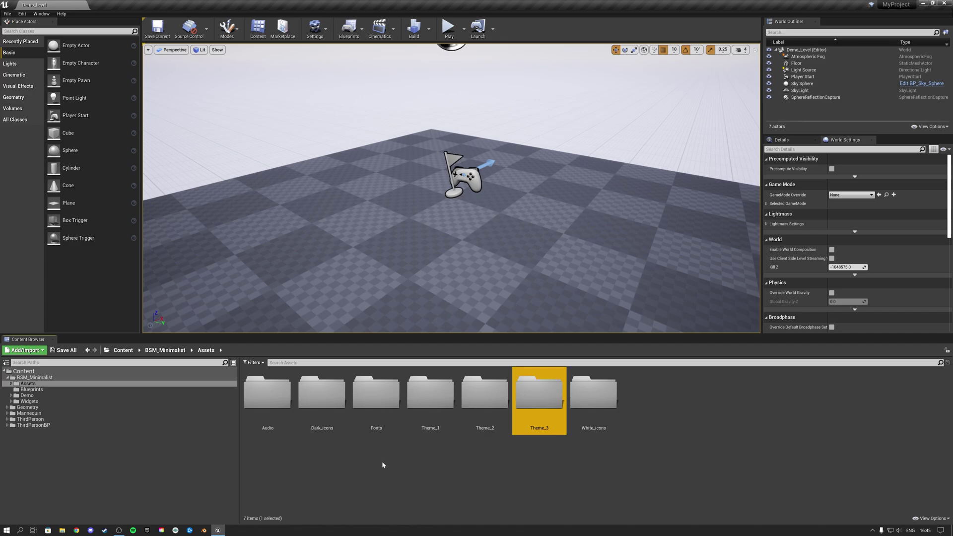
{"action": "left_click", "coordinate": [432, 402]}
{"action": "left_click", "coordinate": [486, 402]}
{"action": "left_click", "coordinate": [537, 402]}
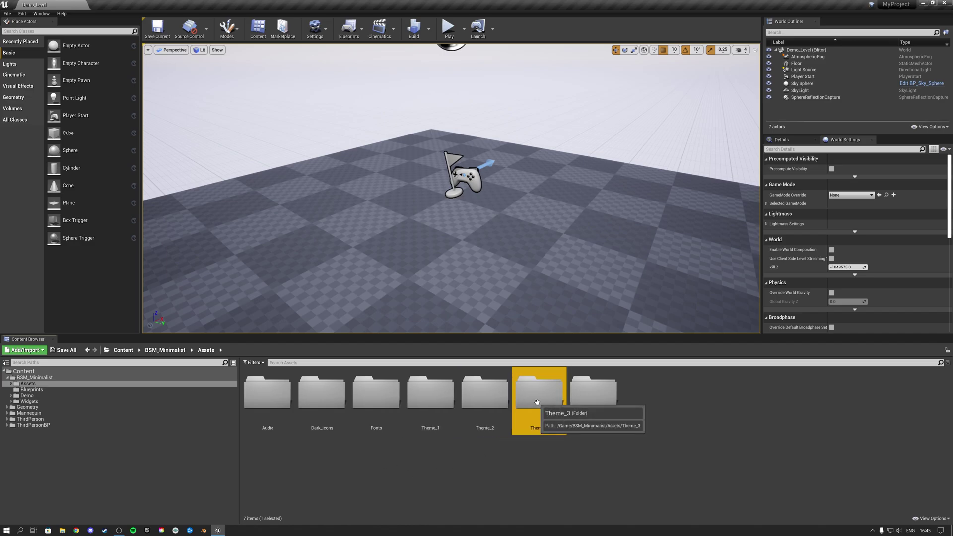
{"action": "left_click", "coordinate": [43, 396]}
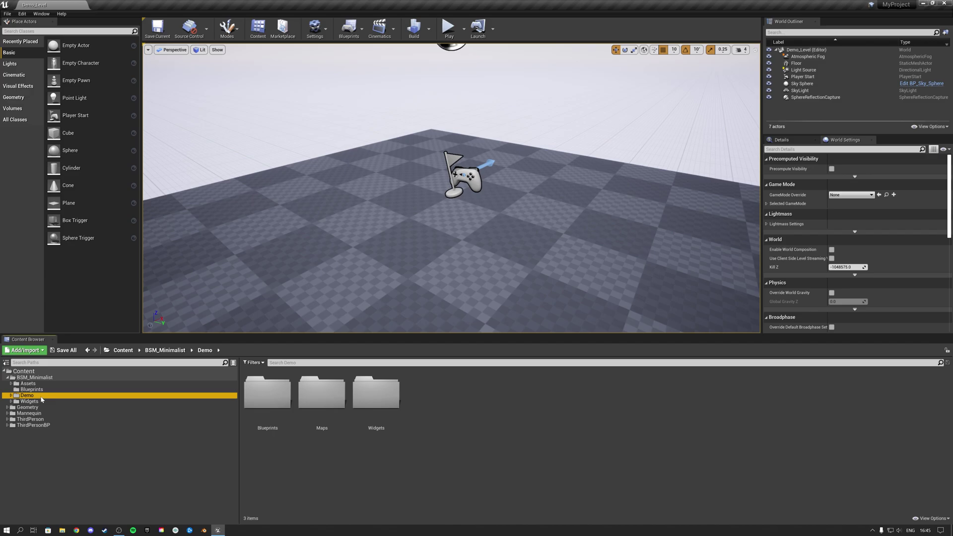
{"action": "double_click", "coordinate": [382, 401]}
- Open WB_Demo's Event Graph and bring the Create Widget and Add to Viewport nodes into view
{"action": "double_click", "coordinate": [277, 403]}
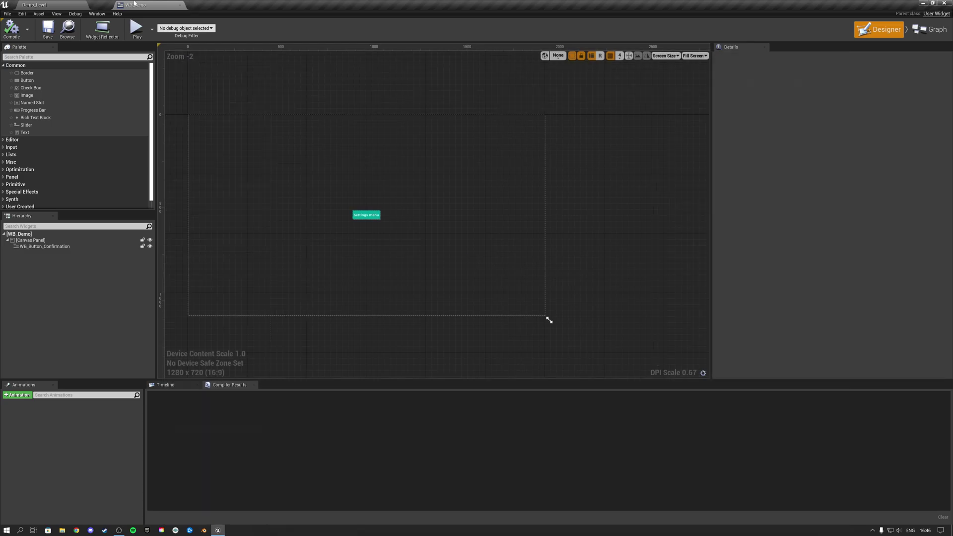
{"action": "left_click", "coordinate": [930, 30]}
{"action": "right_click_drag", "start_coordinate": [510, 278], "coordinate": [370, 319]}
{"action": "left_click_drag", "start_coordinate": [401, 178], "coordinate": [546, 296]}
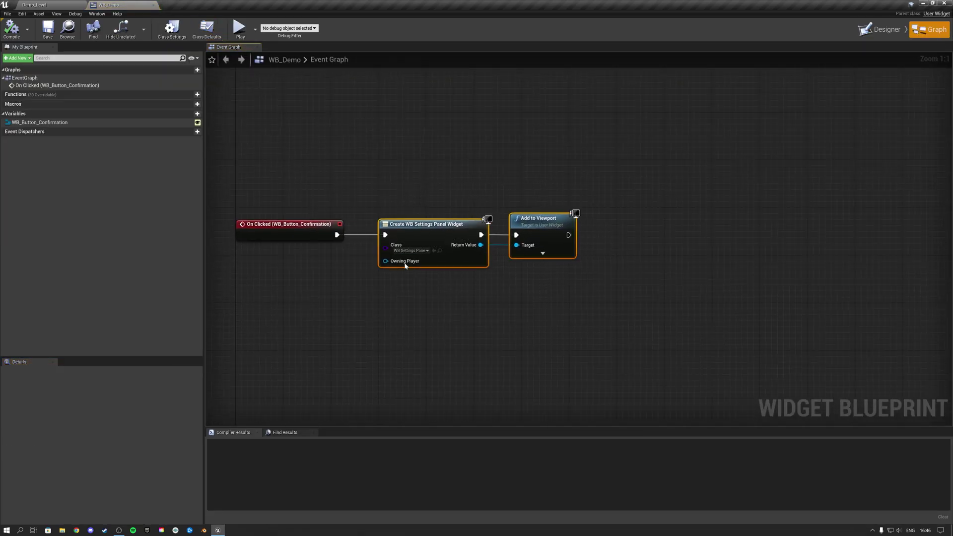
{"action": "left_click", "coordinate": [458, 287]}
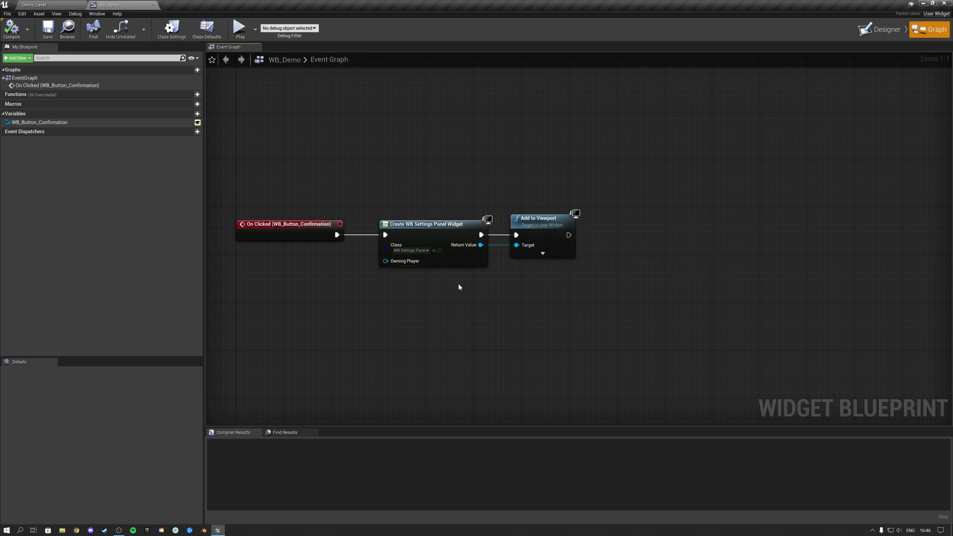
- Set the Create Widget class to WB_SettingsPanel_Theme2, found by searching 'settings panel'
{"action": "left_click", "coordinate": [410, 250]}
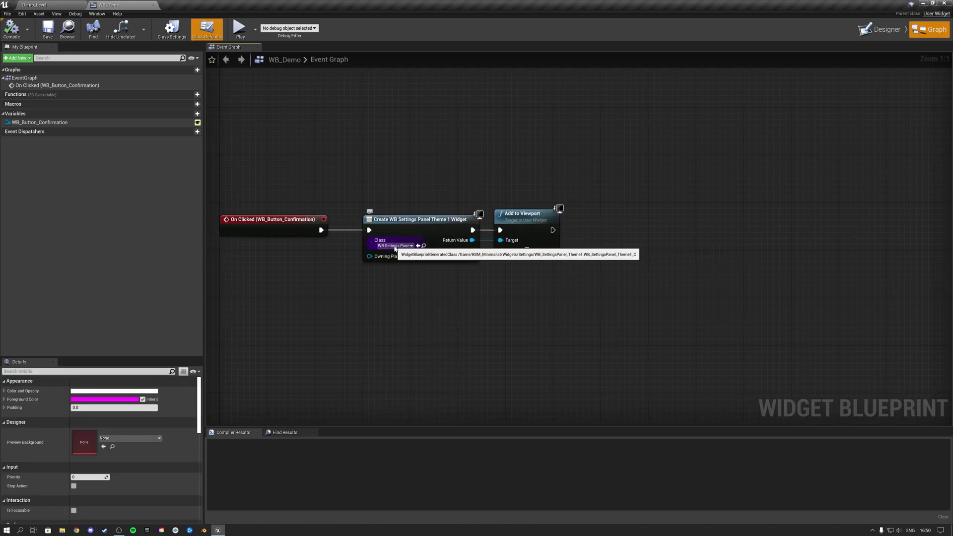
{"action": "left_click", "coordinate": [396, 247]}
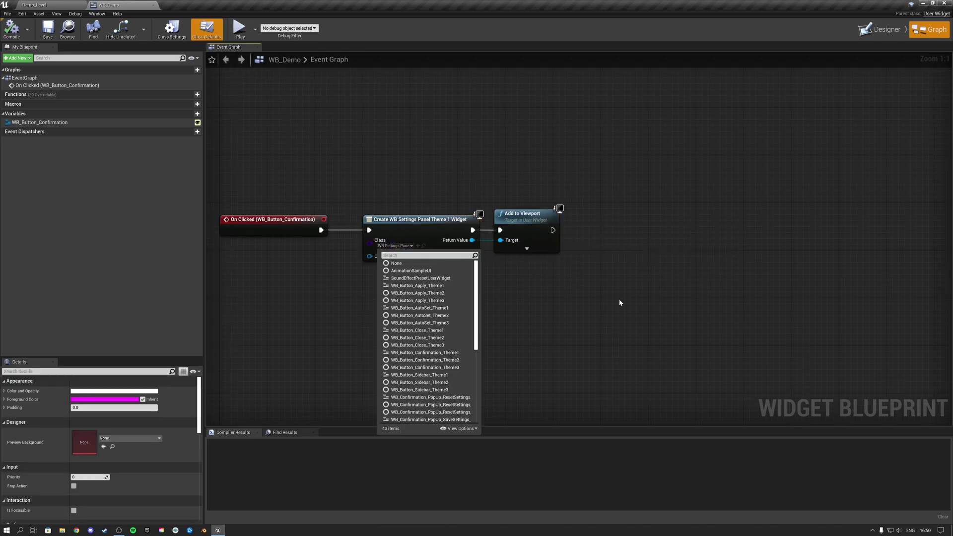
{"action": "type", "text": "set"}
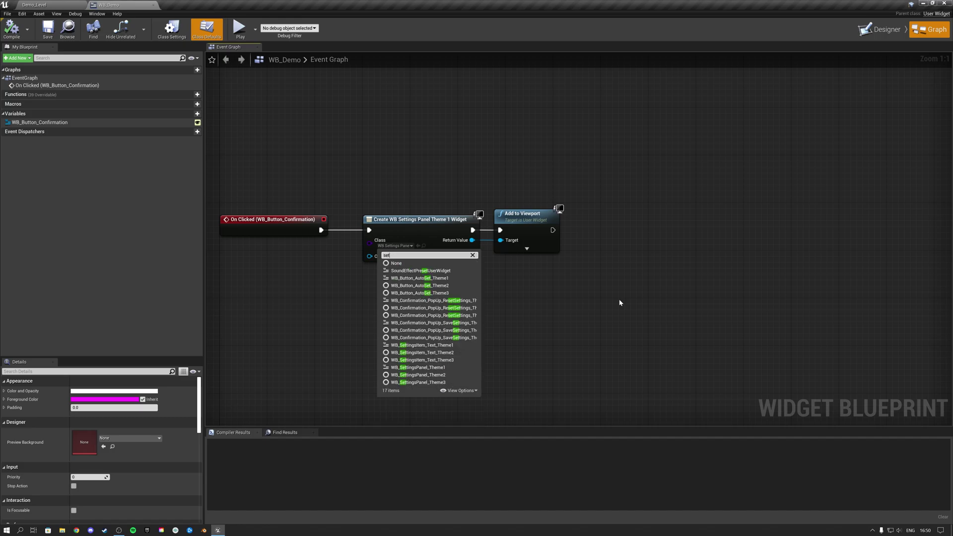
{"action": "type", "text": "tings panel"}
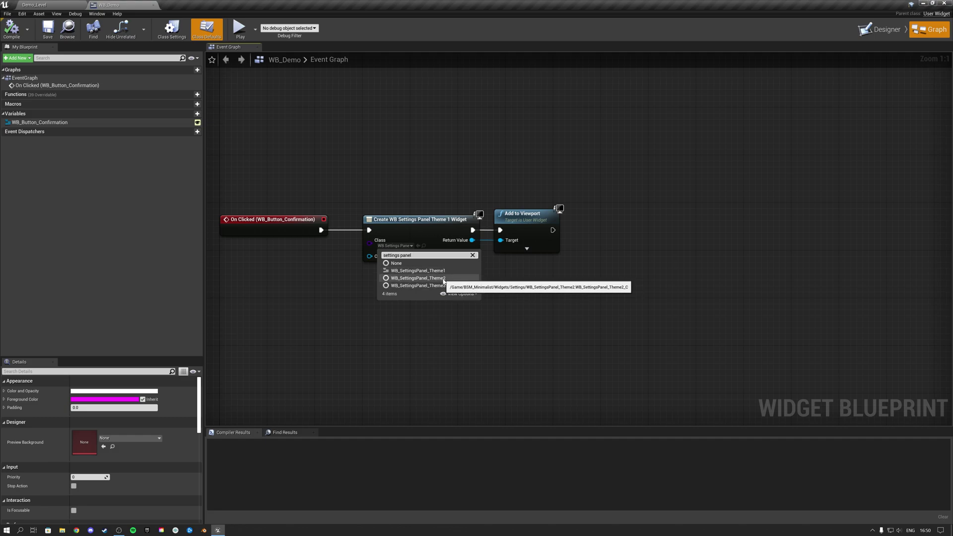
{"action": "left_click", "coordinate": [419, 278]}
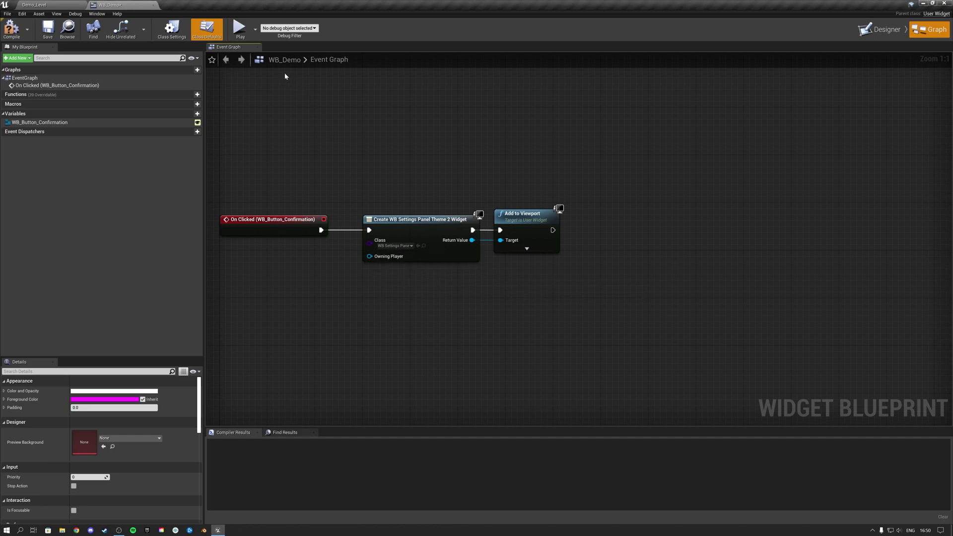
- Preview the game full screen and view the Theme2 menu's Audio and Controls pages
{"action": "left_click", "coordinate": [239, 28]}
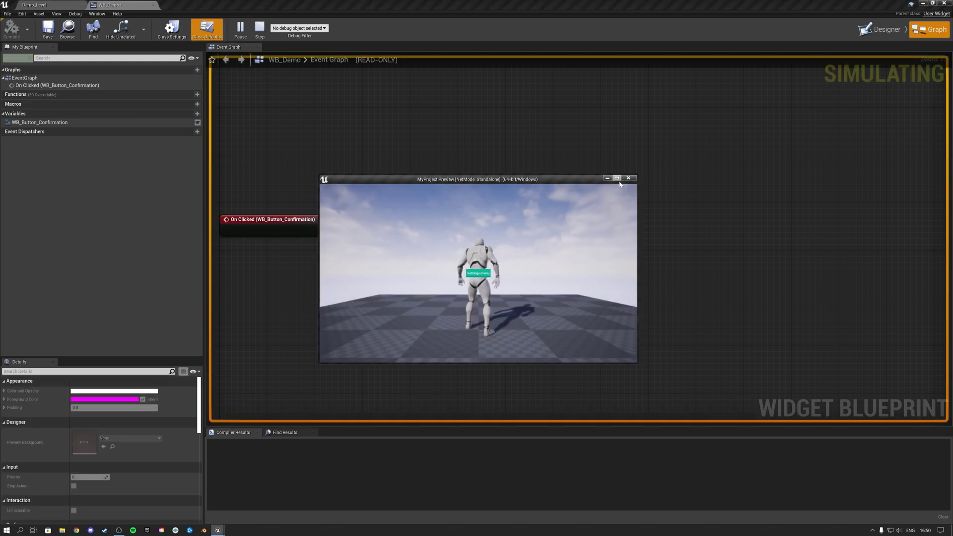
{"action": "left_click", "coordinate": [617, 179]}
{"action": "left_click", "coordinate": [454, 273]}
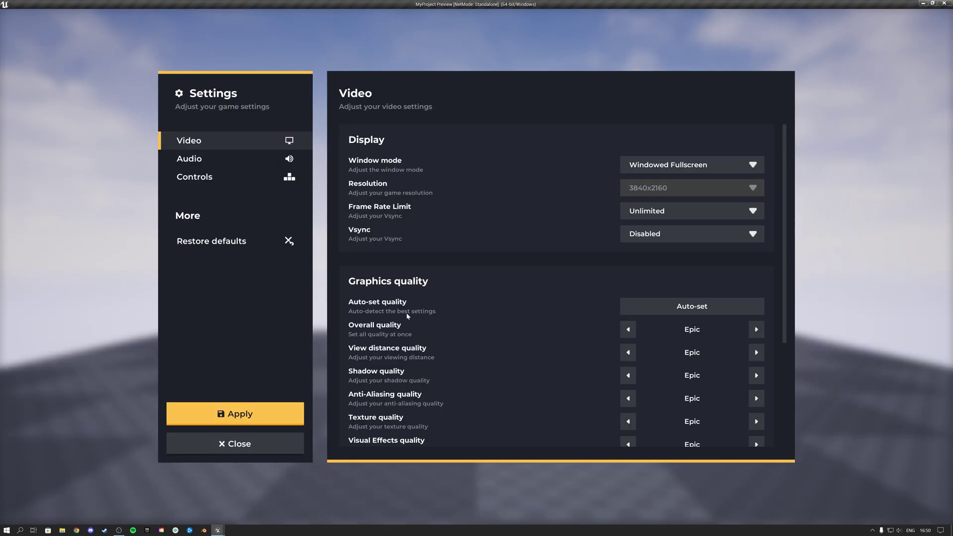
{"action": "scroll", "coordinate": [485, 230], "scroll_direction": "down", "scroll_amount": 1}
{"action": "scroll", "coordinate": [485, 229], "scroll_direction": "up", "scroll_amount": 1}
{"action": "left_click", "coordinate": [279, 161]}
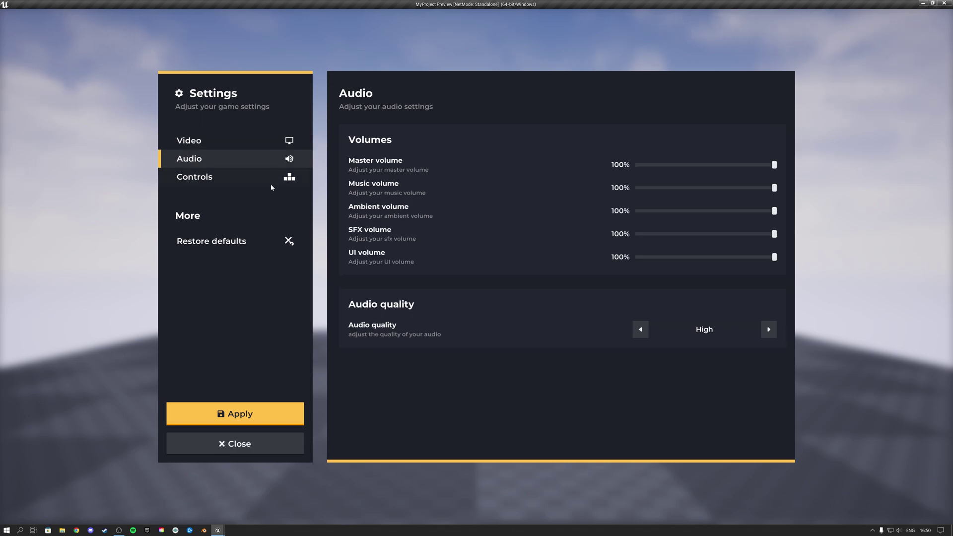
{"action": "left_click", "coordinate": [268, 183]}
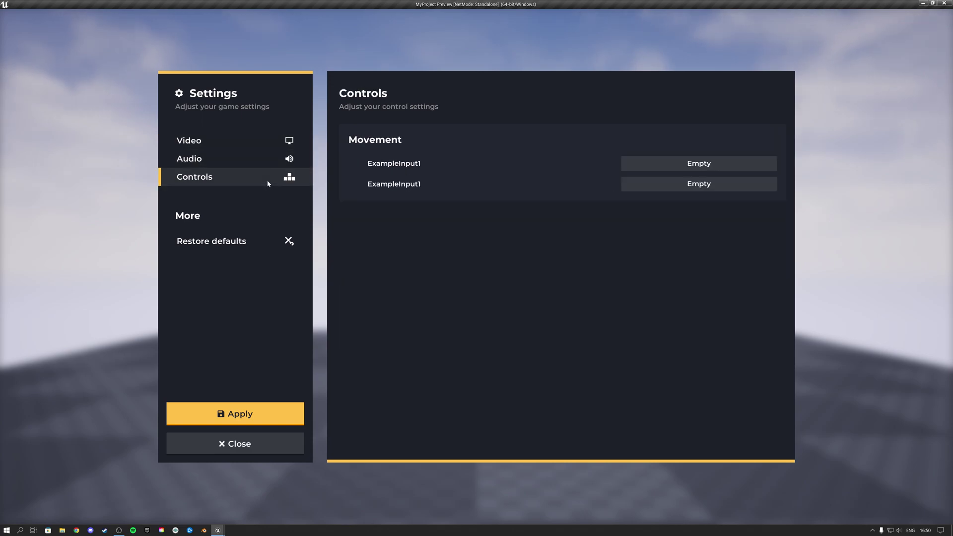
- Close the settings menu with Apply and search the class list for 'settings panel'
{"action": "left_click", "coordinate": [249, 444]}
{"action": "left_click", "coordinate": [430, 285]}
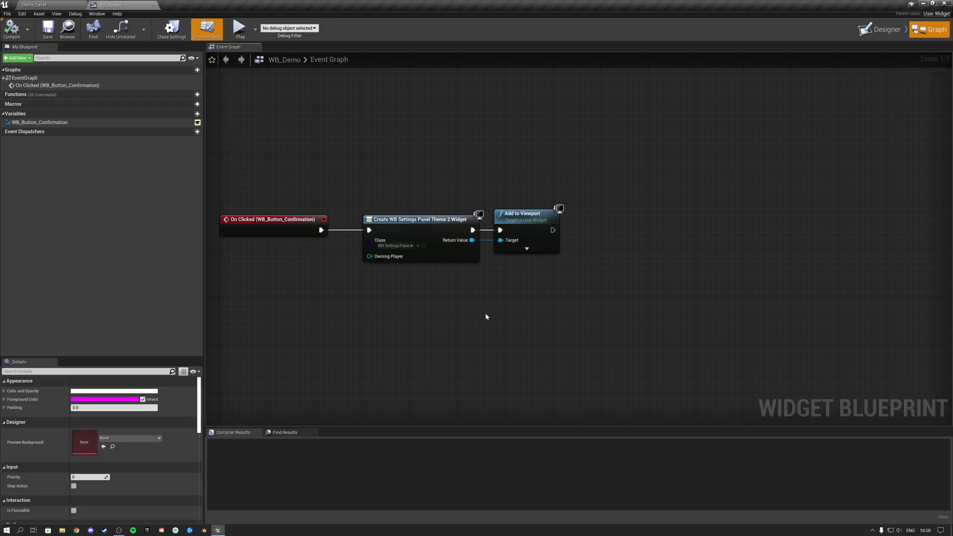
{"action": "left_click", "coordinate": [395, 246]}
{"action": "type", "text": "se"}
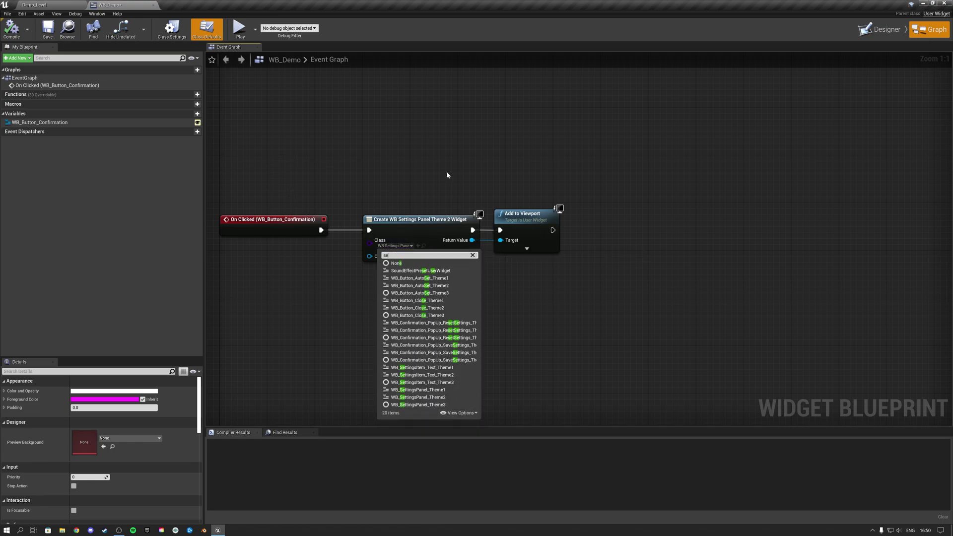
{"action": "type", "text": "ttings panel"}
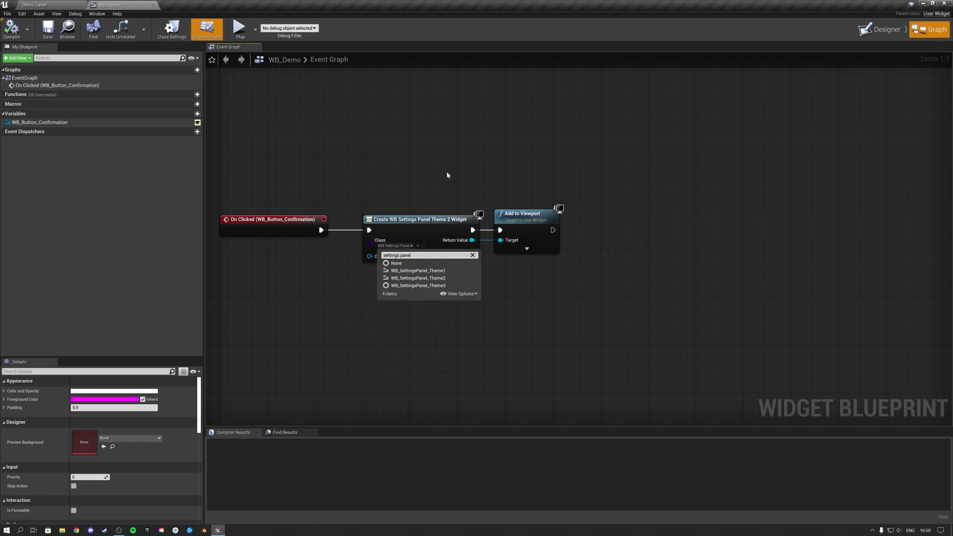
- Select WB_SettingsPanel_Theme3 and preview its Video, Audio and Controls pages in-game
{"action": "left_click", "coordinate": [440, 285]}
{"action": "left_click", "coordinate": [241, 30]}
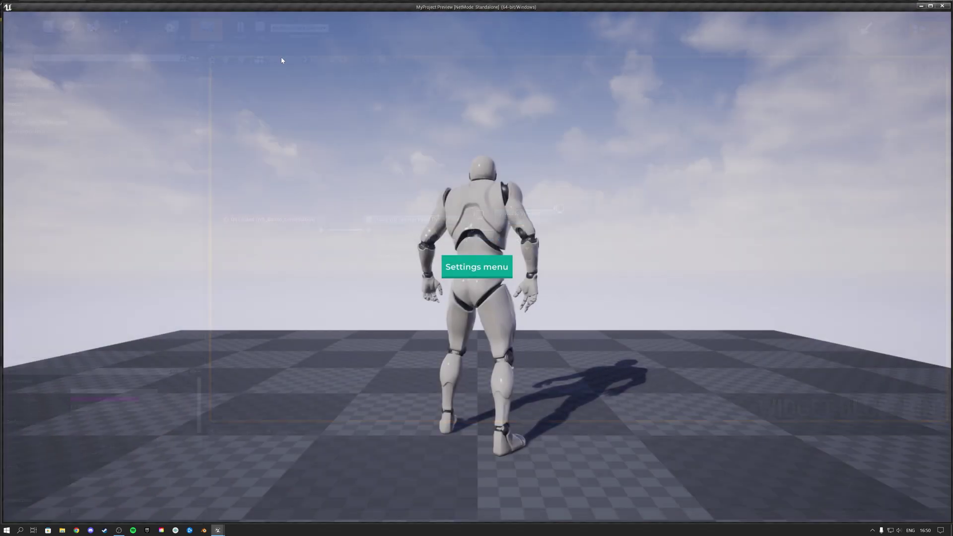
{"action": "left_click", "coordinate": [467, 272]}
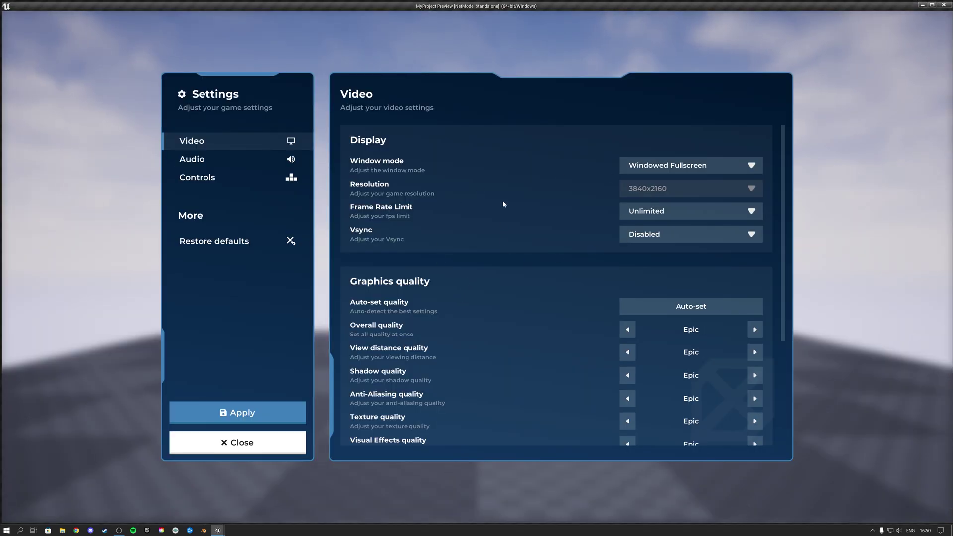
{"action": "scroll", "coordinate": [504, 205], "scroll_direction": "down", "scroll_amount": 3}
{"action": "scroll", "coordinate": [504, 208], "scroll_direction": "up", "scroll_amount": 2}
{"action": "scroll", "coordinate": [502, 208], "scroll_direction": "up", "scroll_amount": 2}
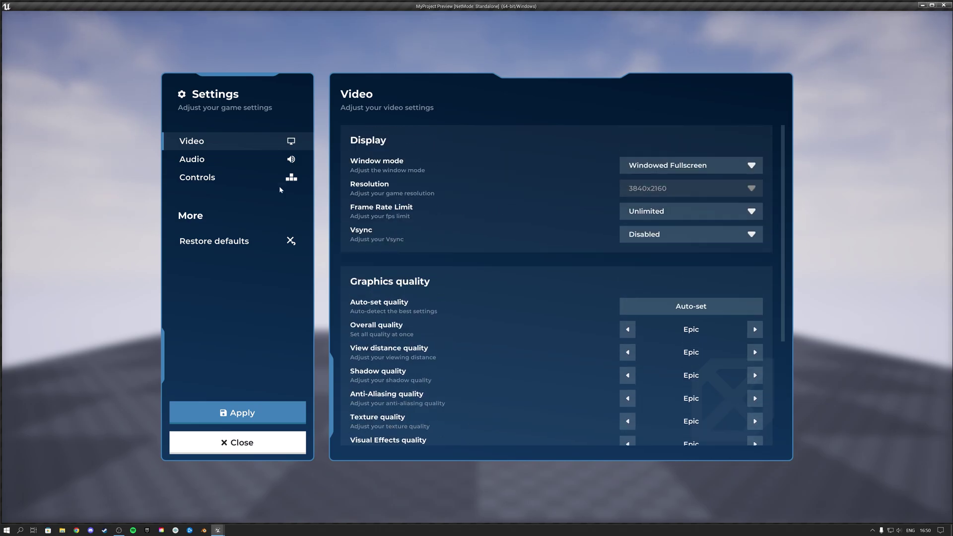
{"action": "left_click", "coordinate": [253, 162]}
{"action": "left_click", "coordinate": [257, 177]}
{"action": "left_click", "coordinate": [252, 162]}
{"action": "left_click", "coordinate": [258, 141]}
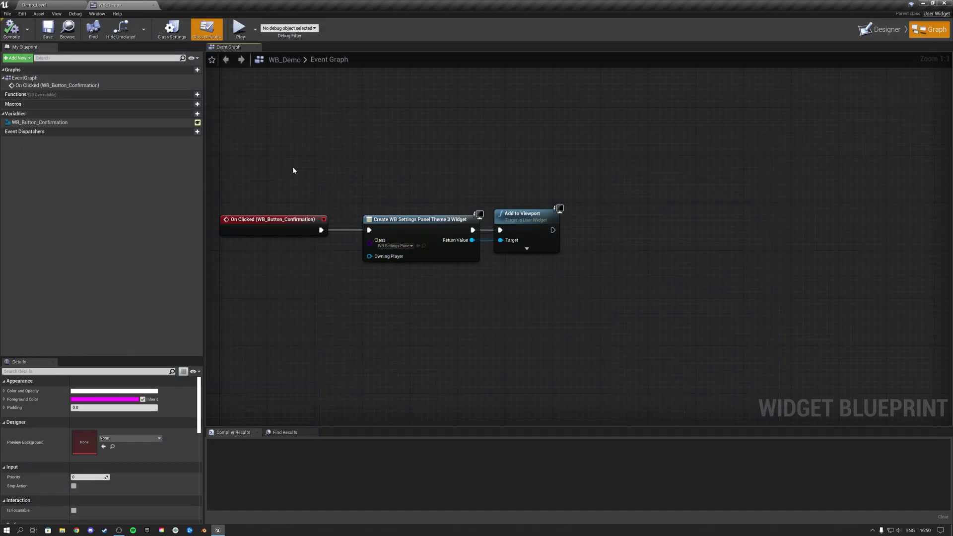
- Switch the Create Widget class back to WB_SettingsPanel_Theme1 and open its settings menu in a preview
{"action": "left_click", "coordinate": [395, 246]}
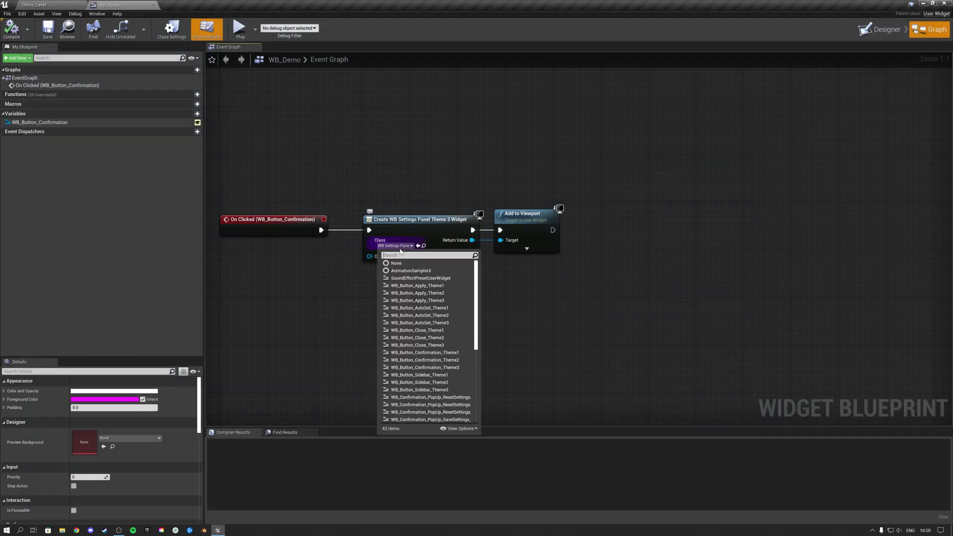
{"action": "left_click", "coordinate": [580, 276]}
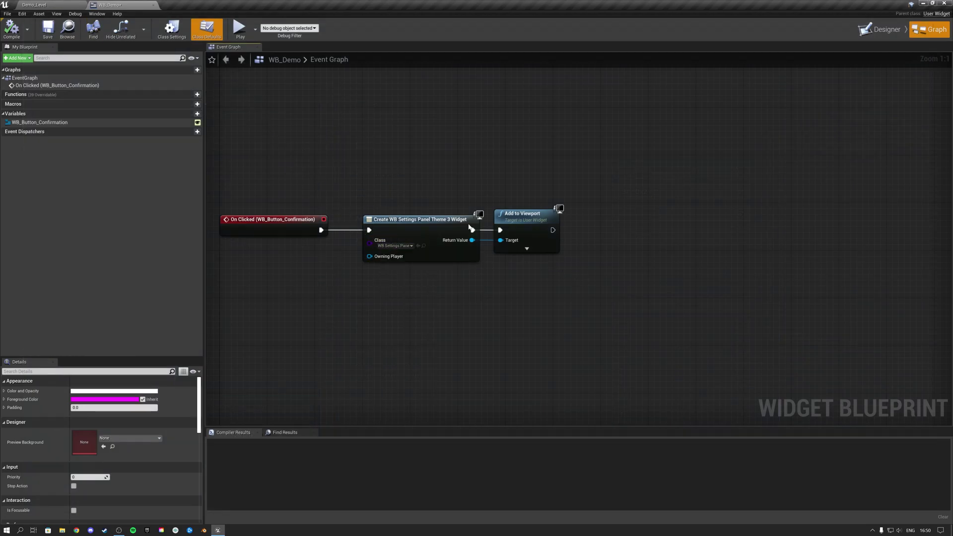
{"action": "left_click", "coordinate": [397, 246]}
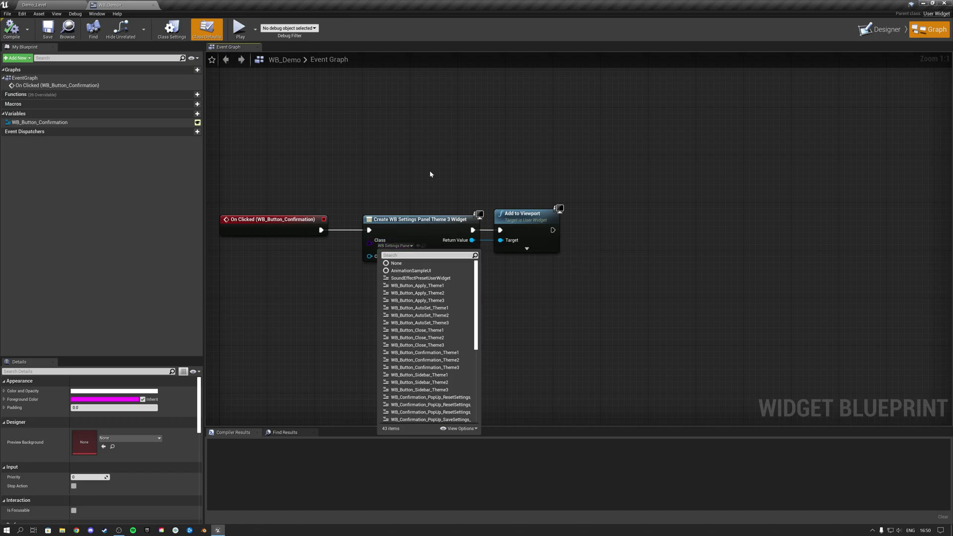
{"action": "type", "text": "settings panel"}
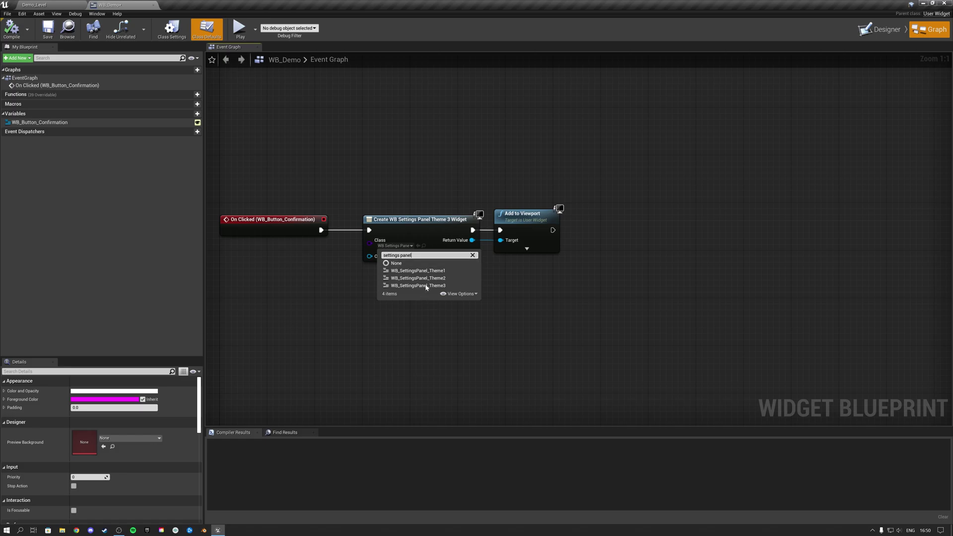
{"action": "left_click", "coordinate": [420, 271]}
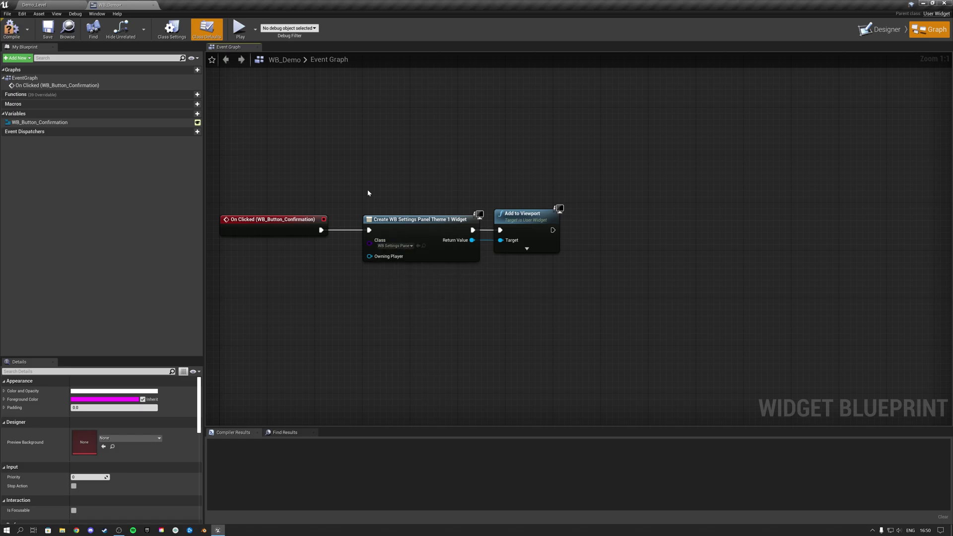
{"action": "left_click", "coordinate": [256, 34]}
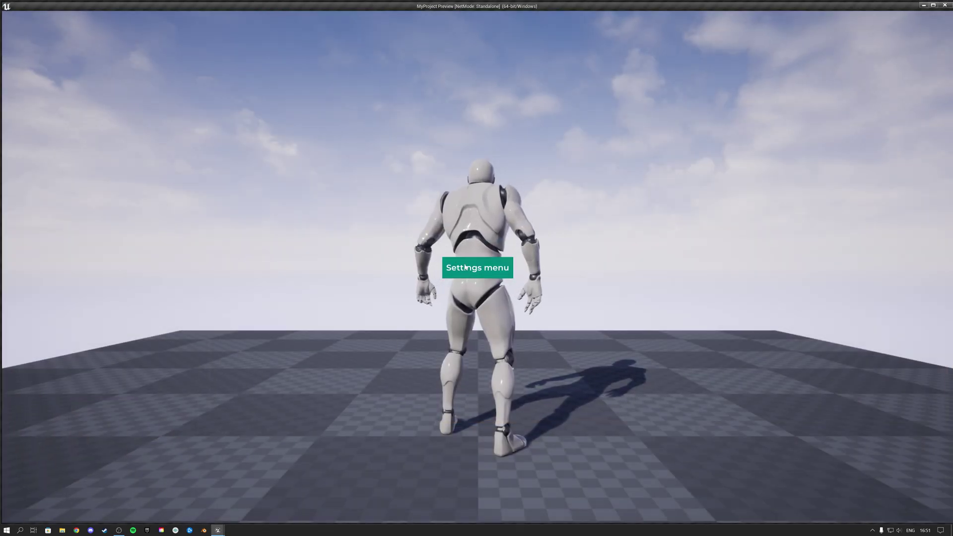
{"action": "left_click", "coordinate": [466, 268]}
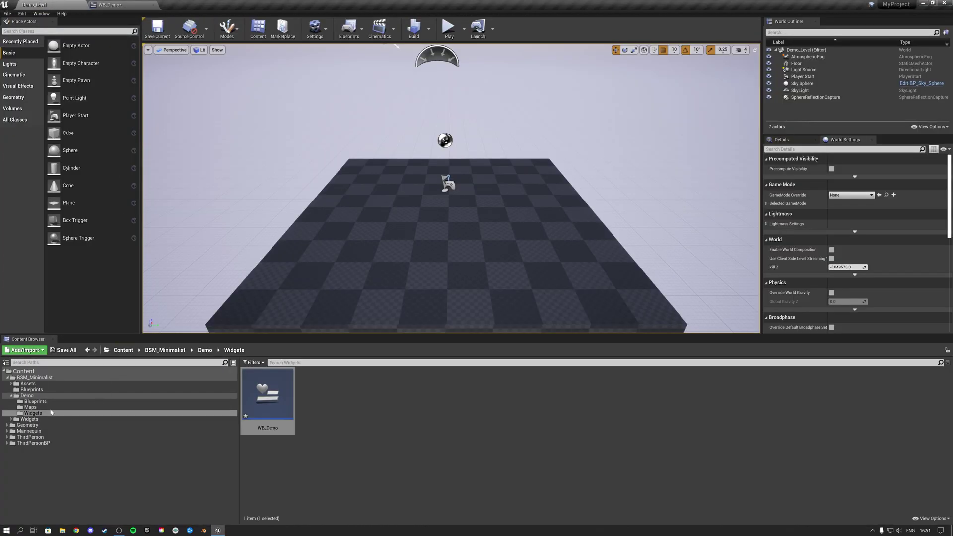
- Select the Theme_2 and Theme_3 folders in BSM_Minimalist's Assets
{"action": "double_click", "coordinate": [27, 395]}
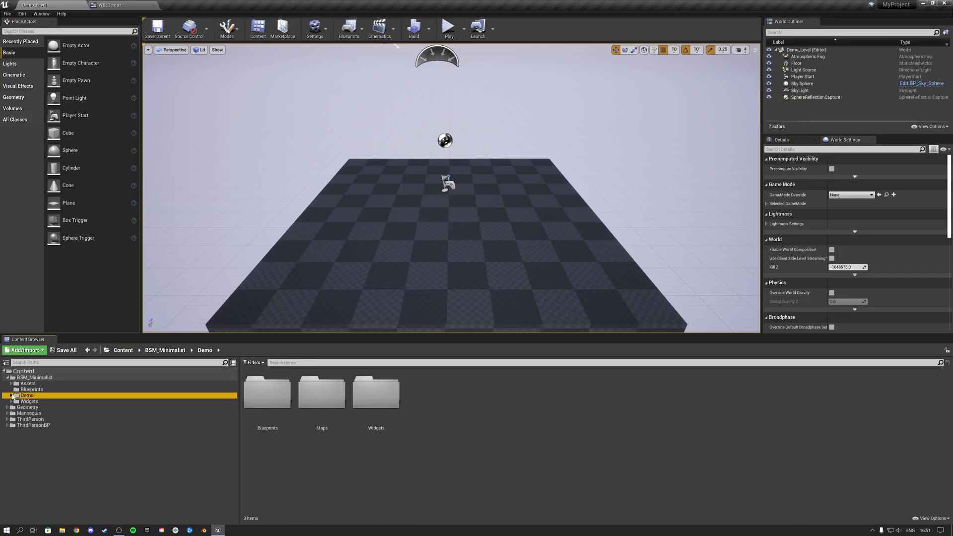
{"action": "left_click", "coordinate": [28, 384]}
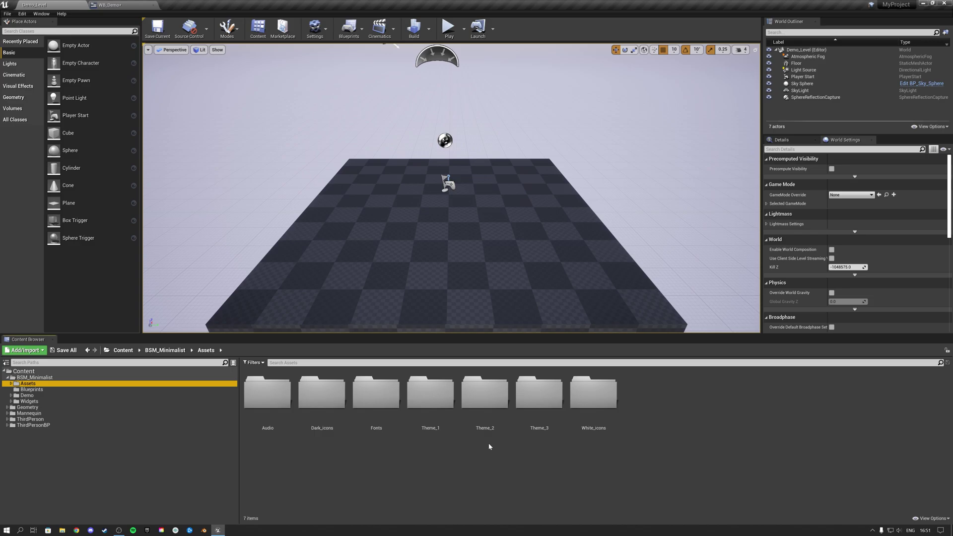
{"action": "left_click", "coordinate": [485, 397]}
{"action": "left_click", "coordinate": [539, 397], "text": "ctrl"}
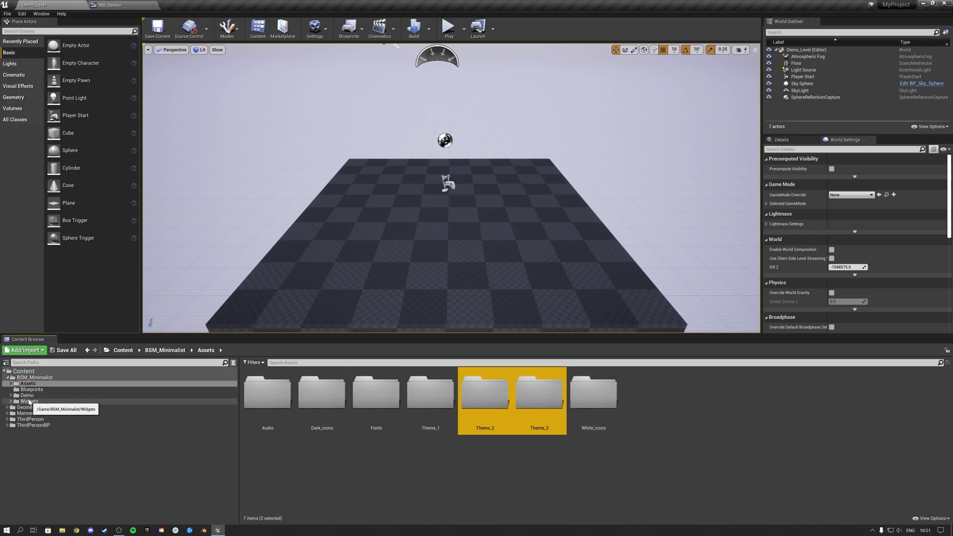
- Review Widgets > Core and Widgets > Settings, selecting WB_SettingsPanel_Theme2 and Theme3
{"action": "left_click", "coordinate": [29, 401]}
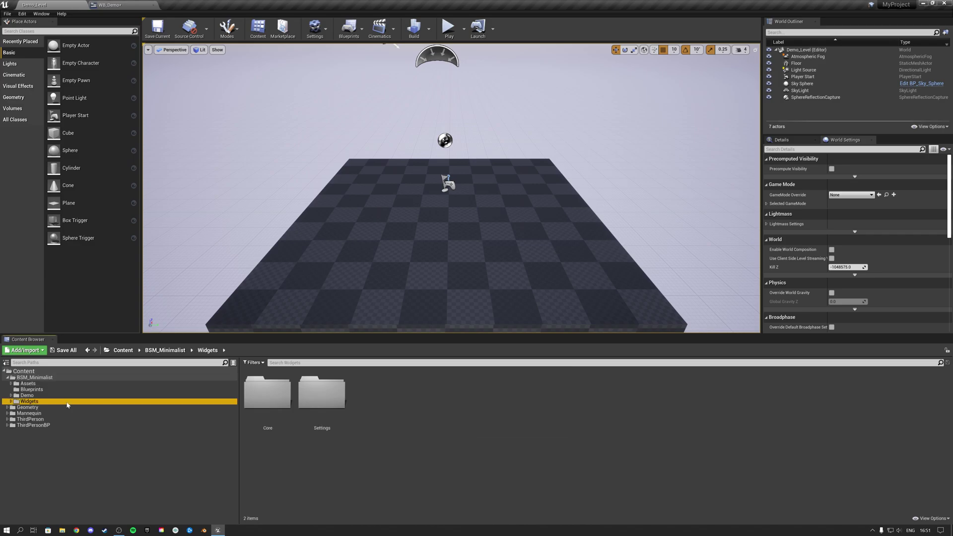
{"action": "double_click", "coordinate": [272, 402]}
{"action": "left_click", "coordinate": [321, 395]}
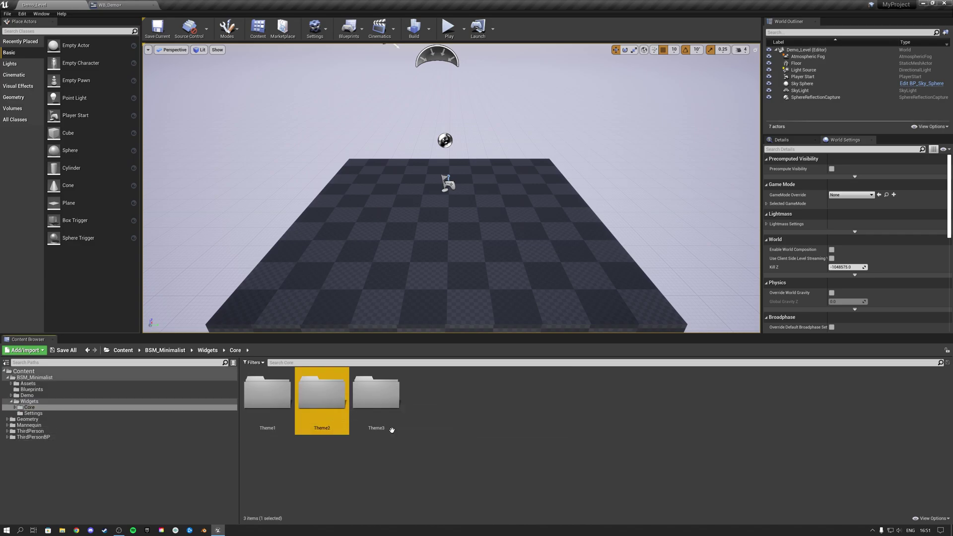
{"action": "left_click", "coordinate": [49, 414]}
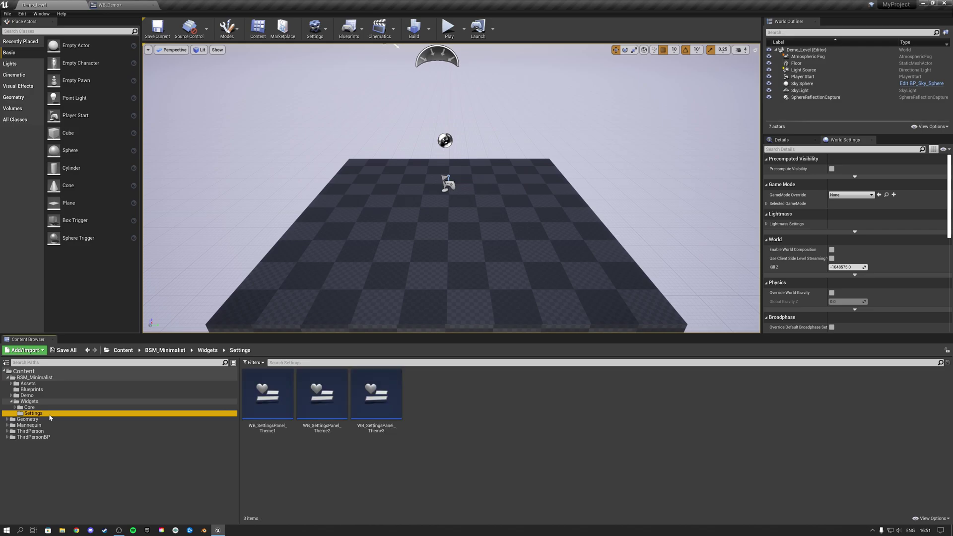
{"action": "left_click", "coordinate": [322, 402]}
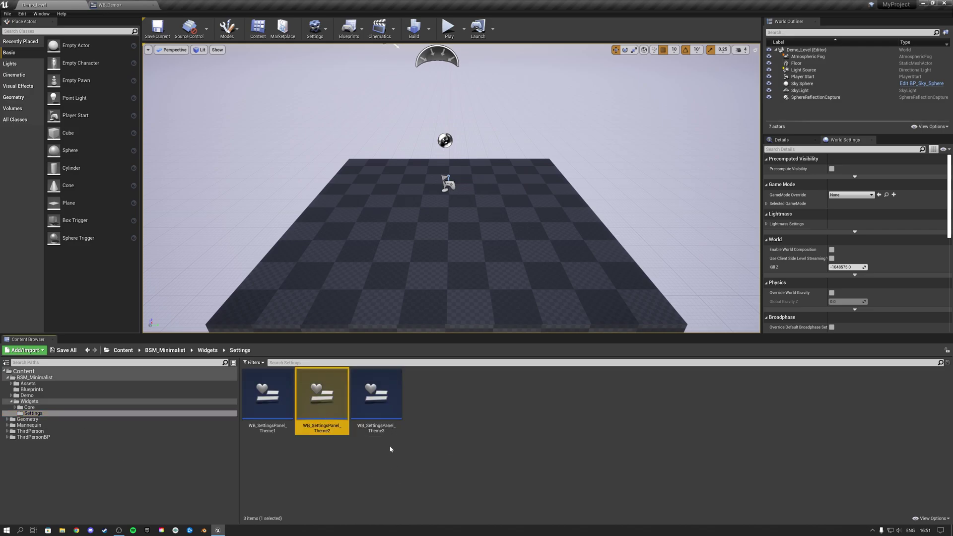
{"action": "left_click", "coordinate": [380, 412], "text": "shift"}
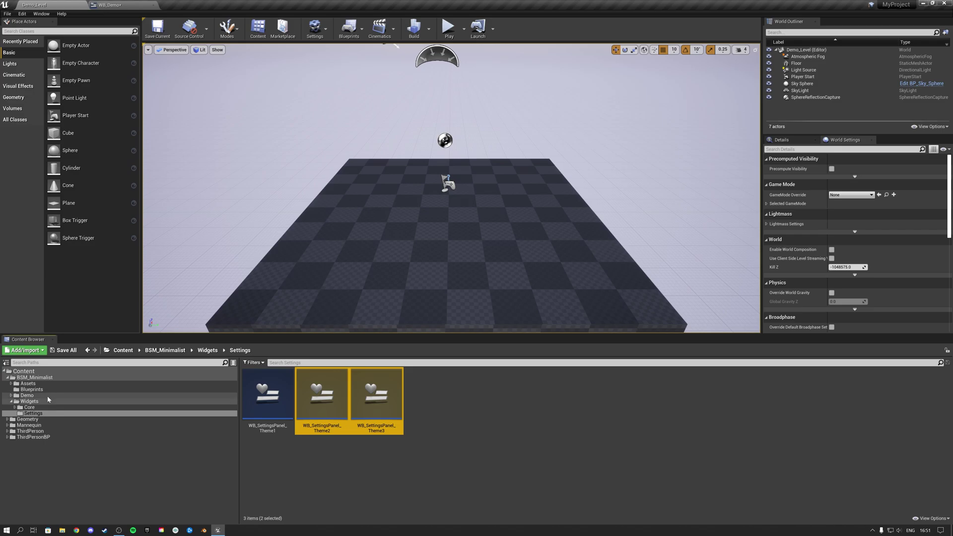
{"action": "left_click", "coordinate": [390, 500]}
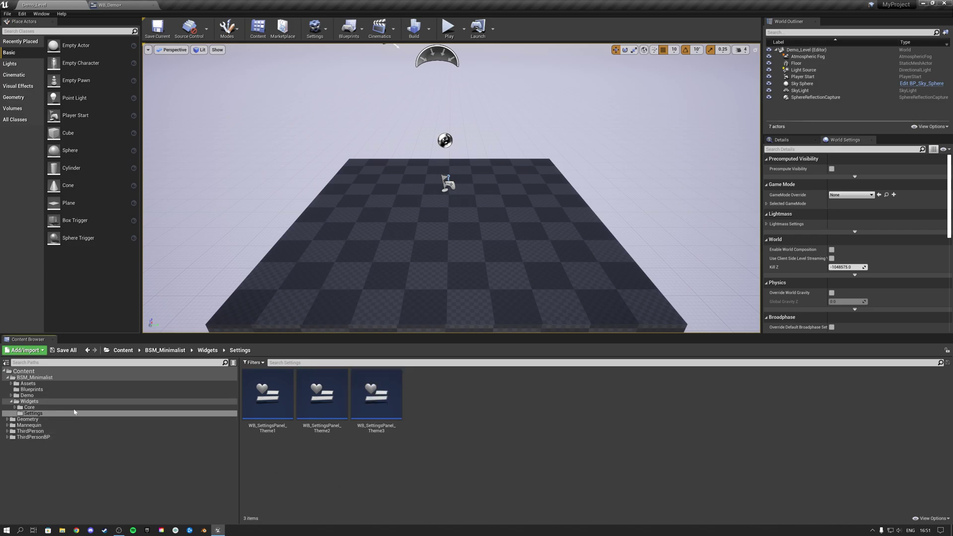
- Collapse Widgets and return to the BSM_Minimalist folder listing
{"action": "left_click", "coordinate": [11, 401]}
{"action": "left_click", "coordinate": [27, 395]}
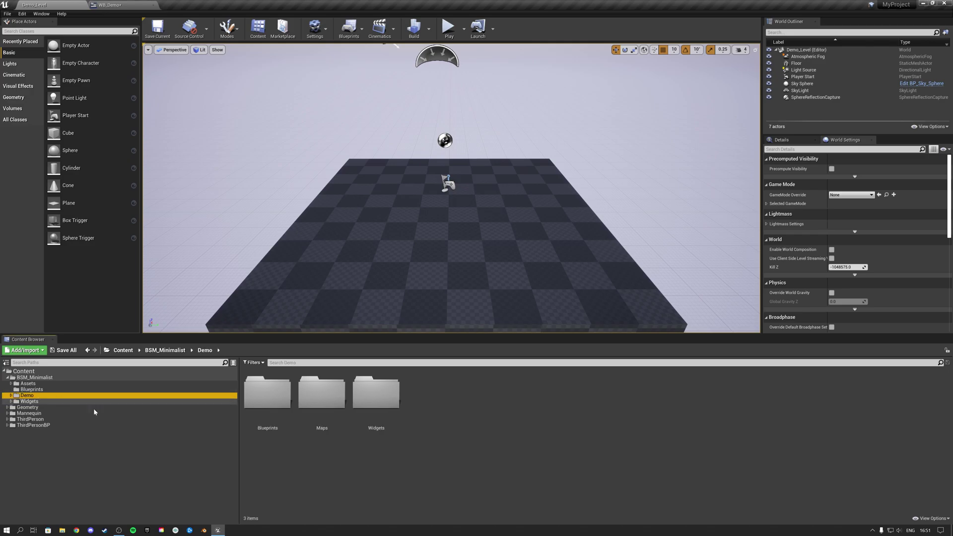
{"action": "left_click", "coordinate": [336, 477]}
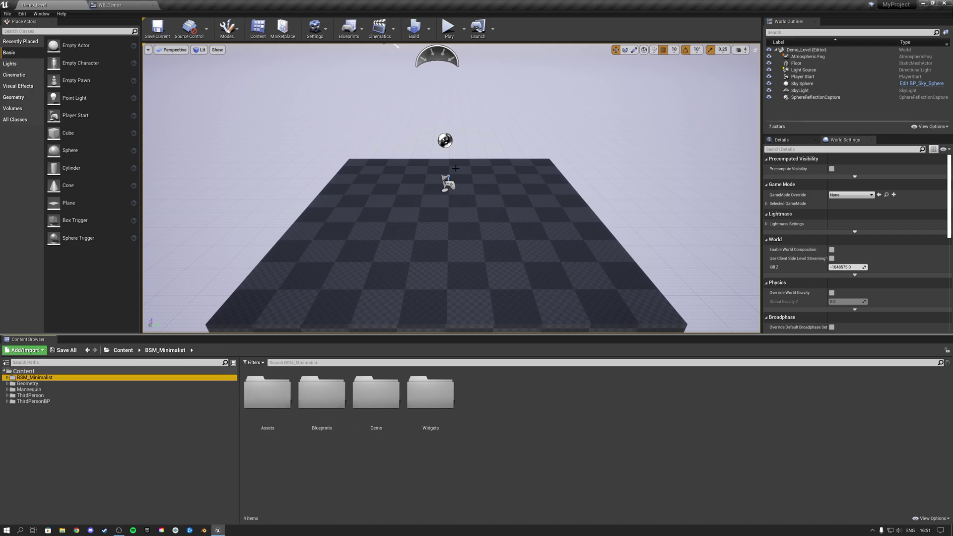
- Launch a standalone game preview and apply and confirm the current video settings in the Settings menu
{"action": "left_click", "coordinate": [449, 28]}
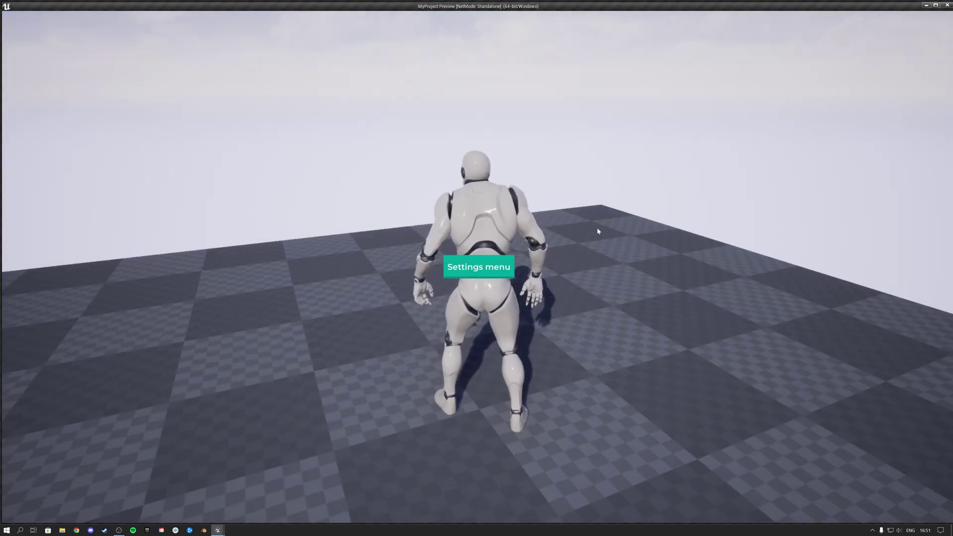
{"action": "left_click", "coordinate": [465, 272]}
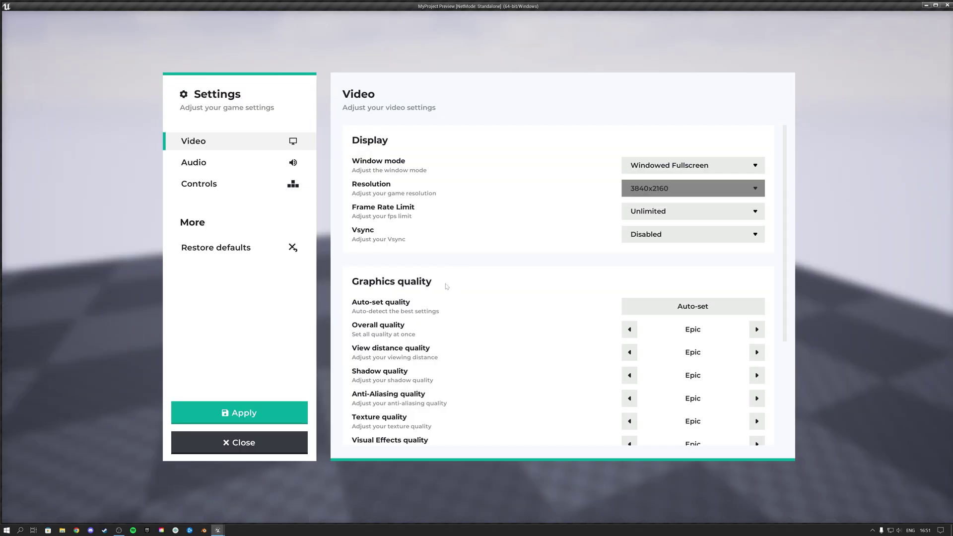
{"action": "left_click", "coordinate": [244, 414]}
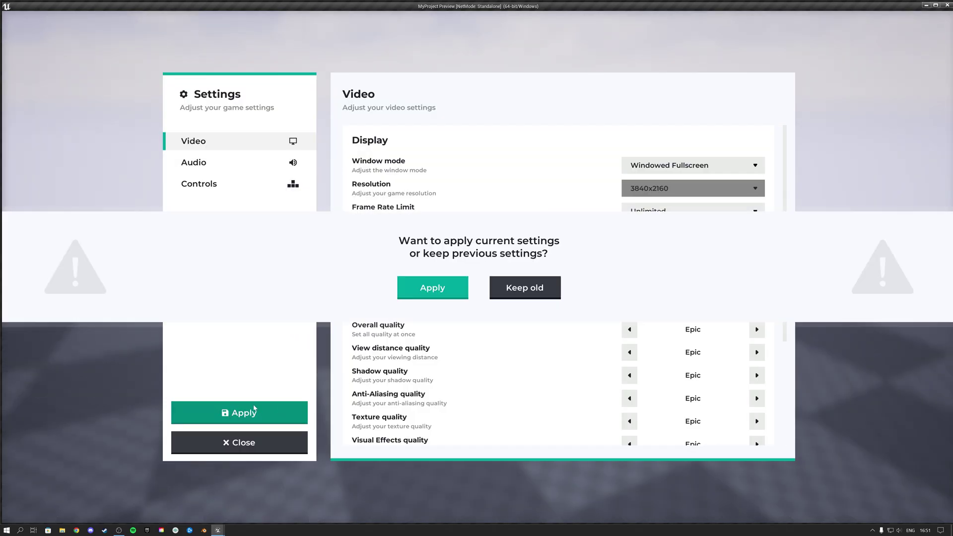
{"action": "left_click", "coordinate": [436, 292]}
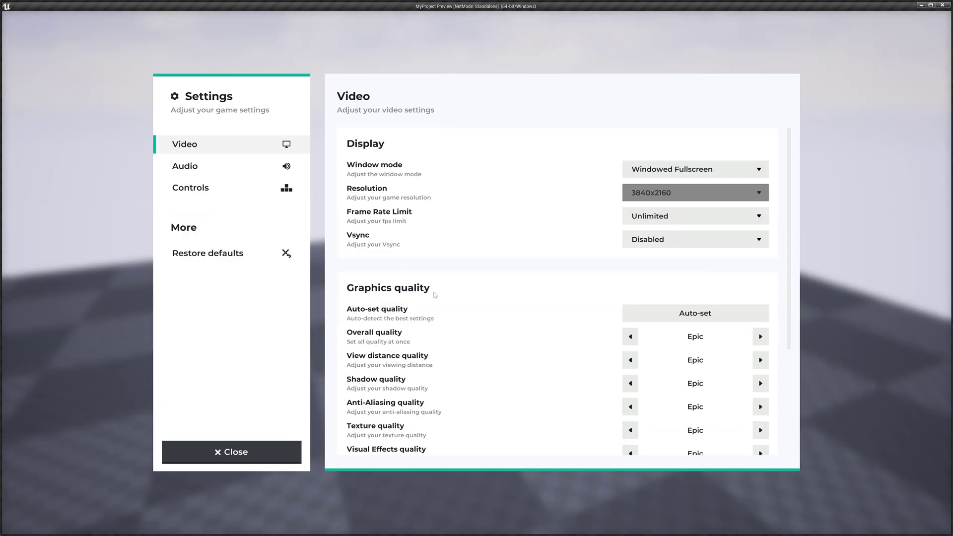
- Reopen the in-game Settings menu, apply and confirm the settings again, then quit the preview
{"action": "left_click", "coordinate": [223, 454]}
{"action": "left_click", "coordinate": [469, 275]}
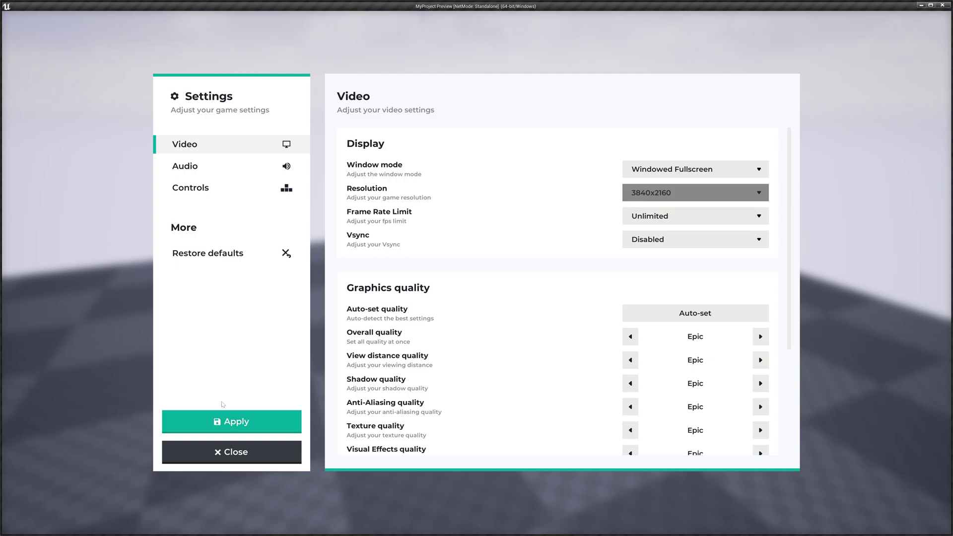
{"action": "left_click", "coordinate": [224, 424]}
{"action": "left_click", "coordinate": [400, 301]}
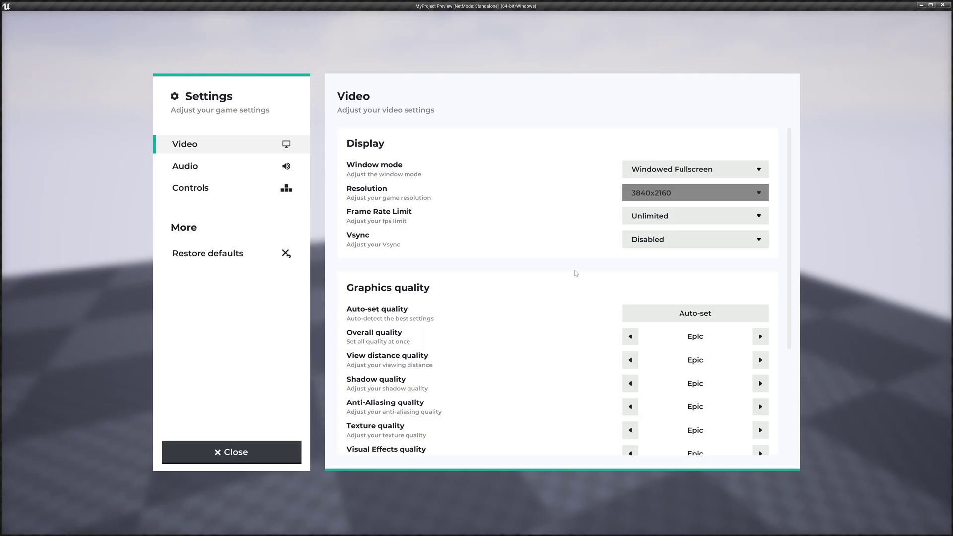
{"action": "key", "text": "Escape"}
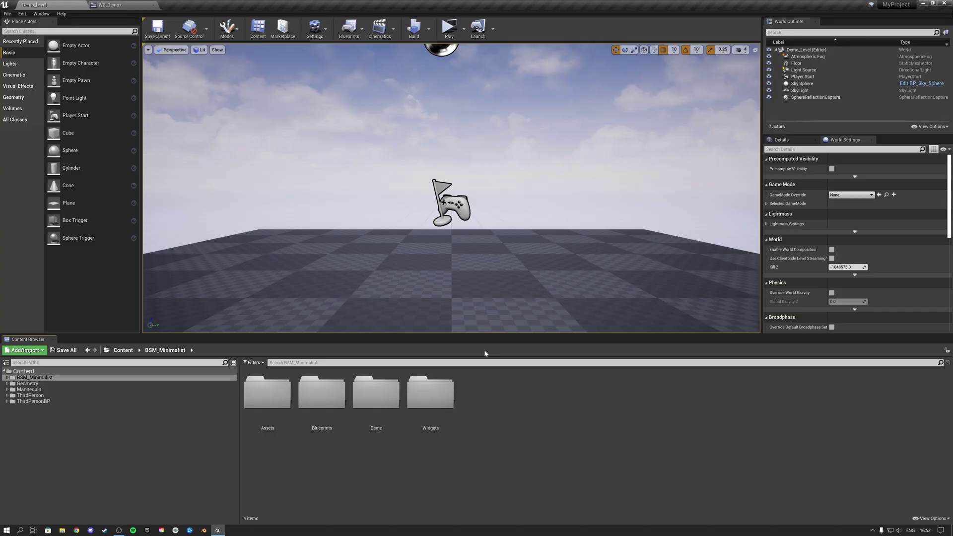
{"action": "left_click", "coordinate": [8, 378]}
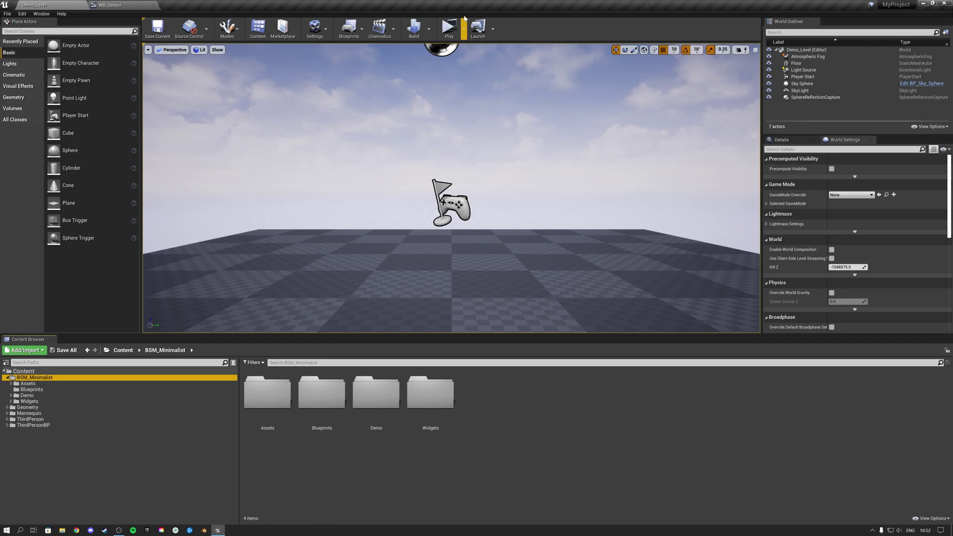
{"action": "left_click", "coordinate": [449, 28]}
{"action": "left_click", "coordinate": [477, 267]}
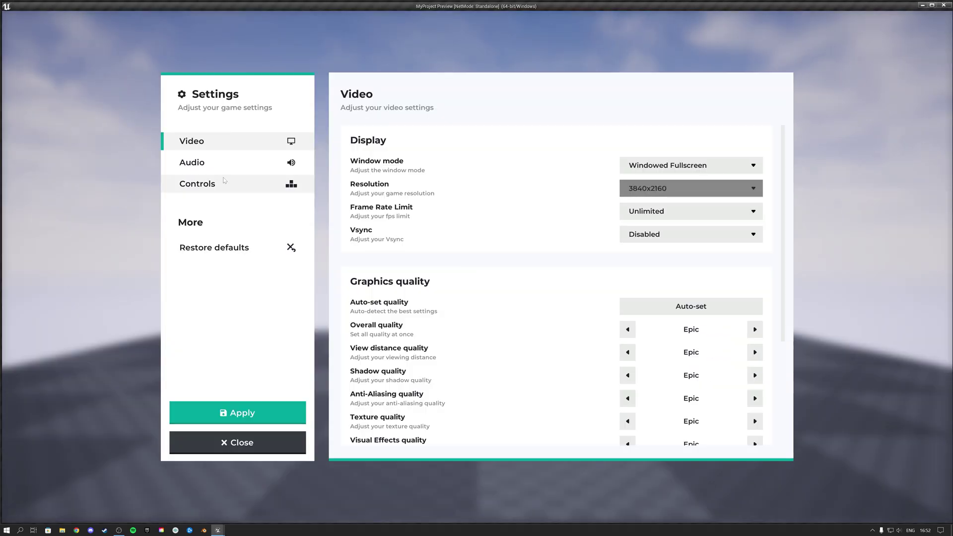
{"action": "left_click", "coordinate": [214, 163]}
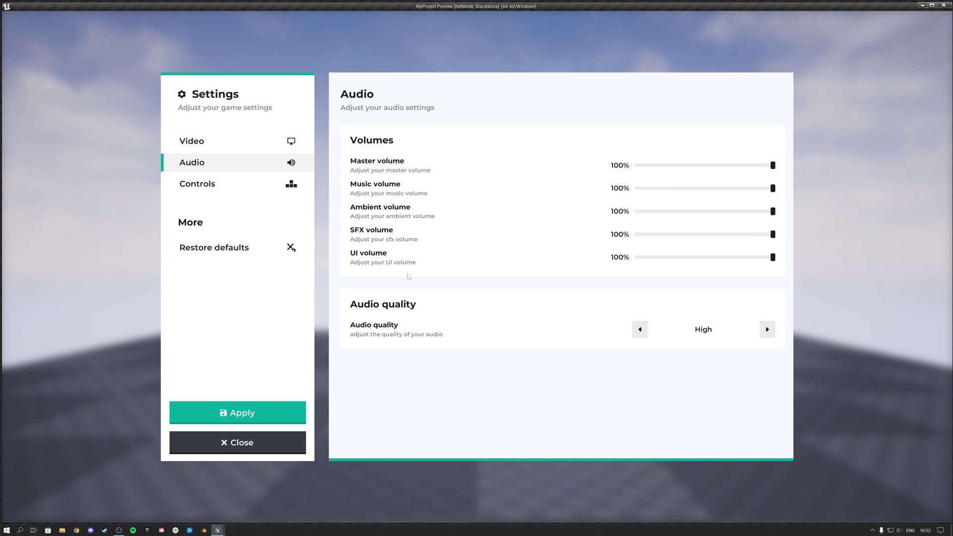
{"action": "key", "text": "Escape"}
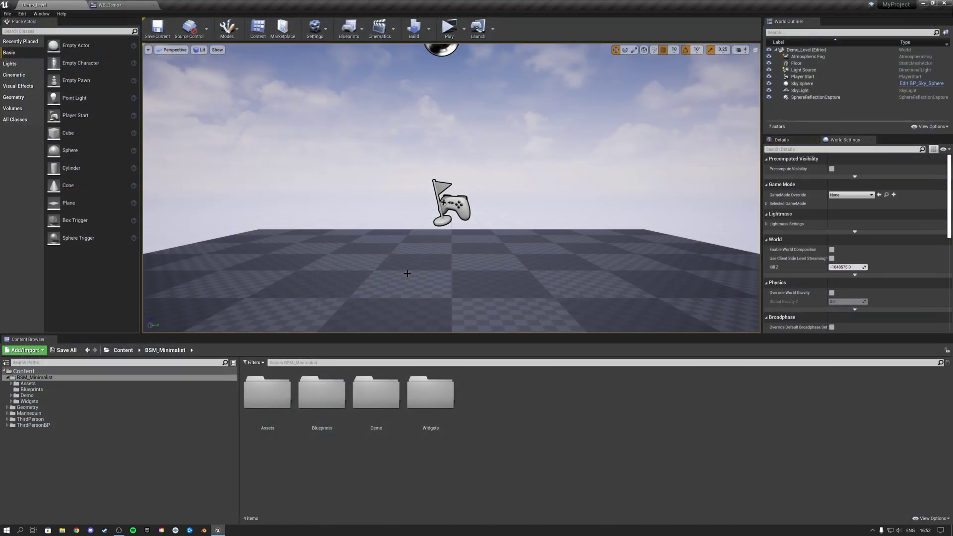
- Open the BP_GI_DemoGameInstance blueprint from the Demo > Blueprints folder
{"action": "left_click", "coordinate": [49, 396]}
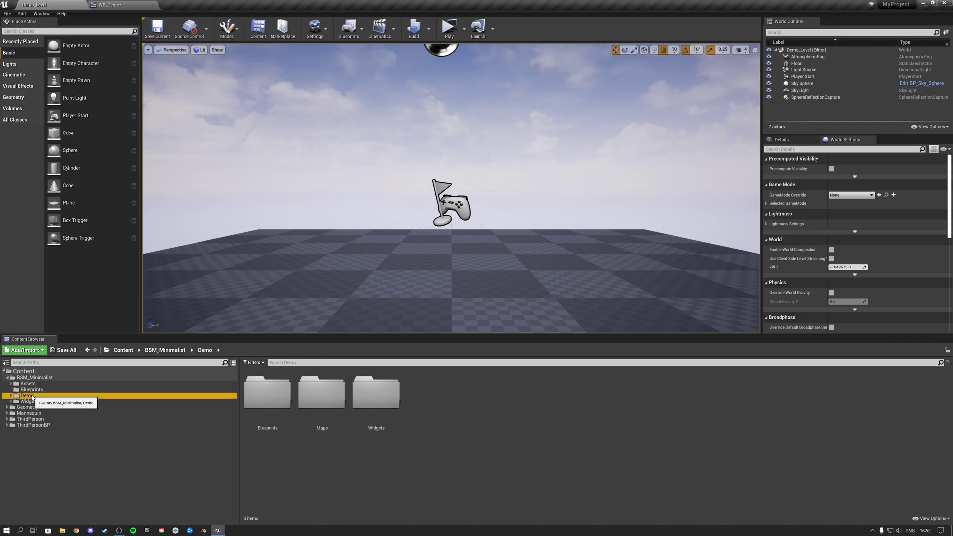
{"action": "double_click", "coordinate": [266, 393]}
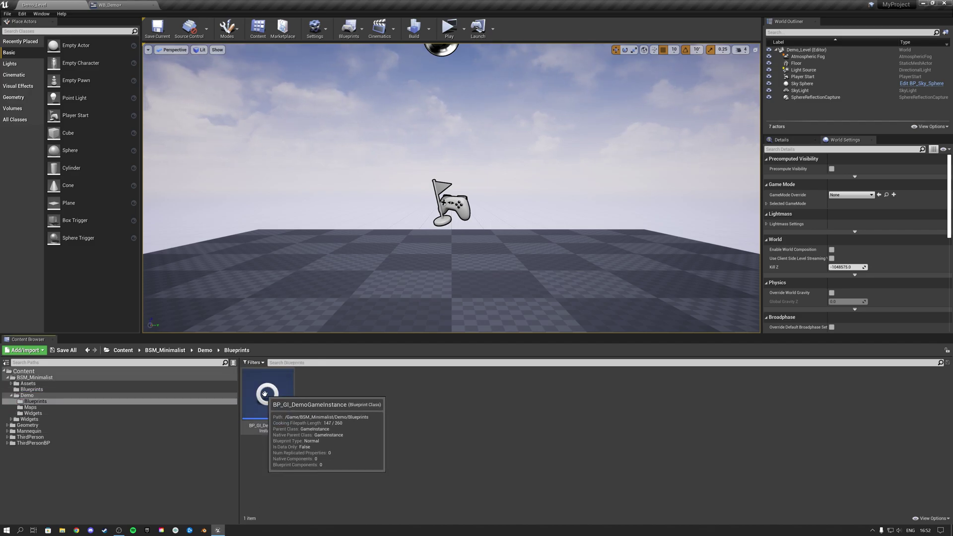
{"action": "double_click", "coordinate": [264, 394]}
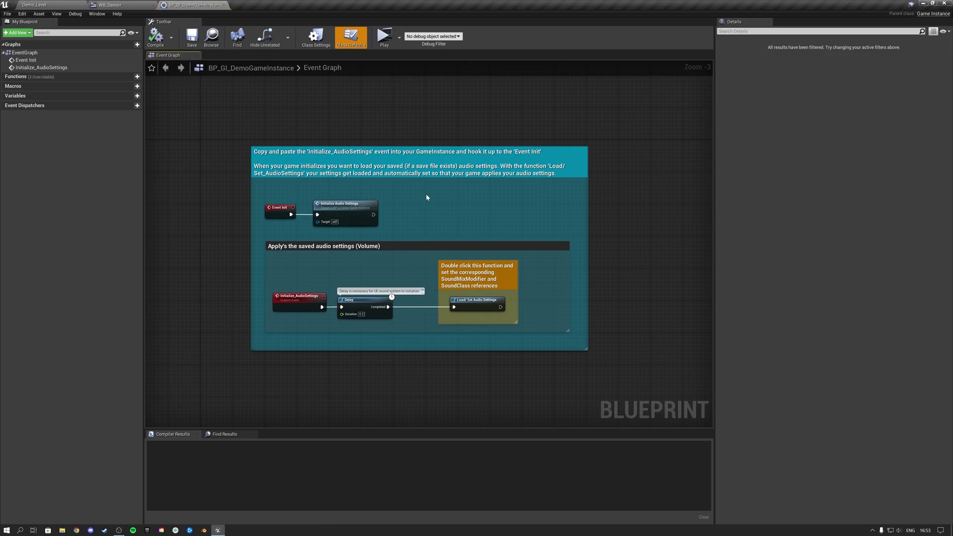
- Inspect the Event Init audio-settings nodes in the Event Graph, then open Load/ Set Audio Settings
{"action": "scroll", "coordinate": [419, 213], "scroll_direction": "up", "scroll_amount": 2}
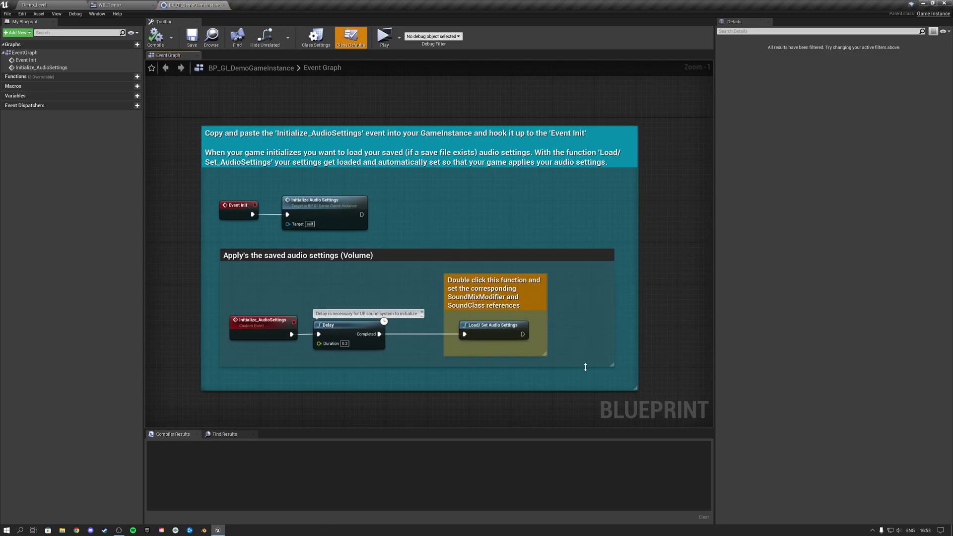
{"action": "left_click", "coordinate": [233, 217]}
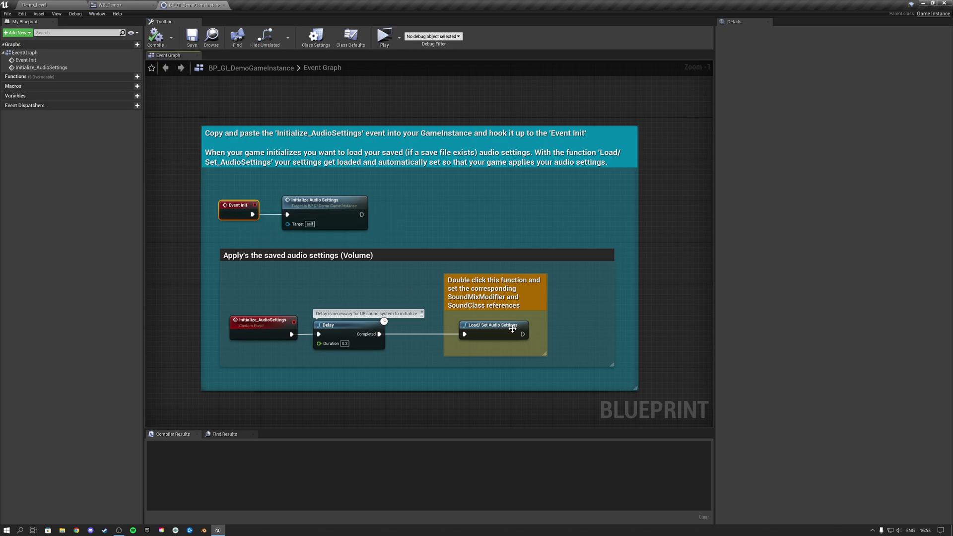
{"action": "left_click_drag", "start_coordinate": [610, 383], "coordinate": [268, 181]}
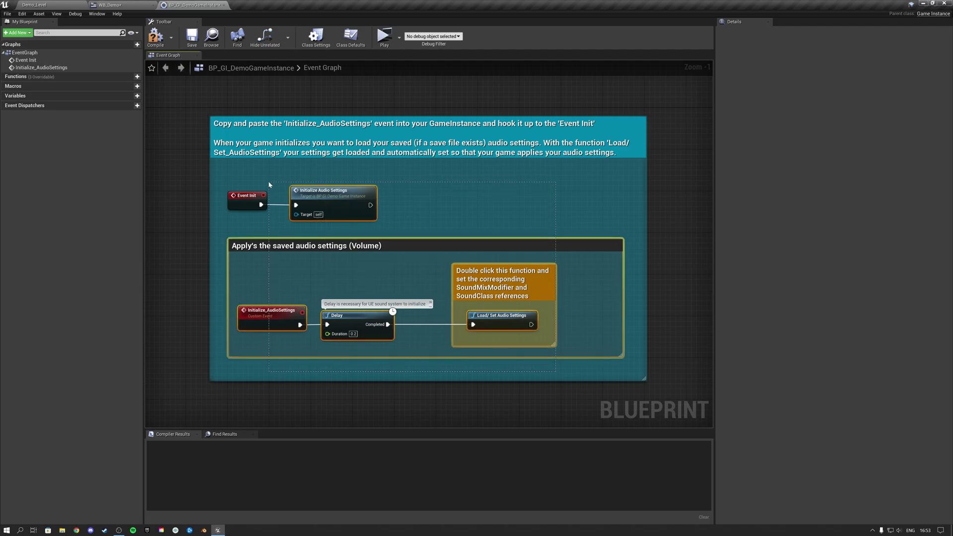
{"action": "left_click", "coordinate": [440, 215]}
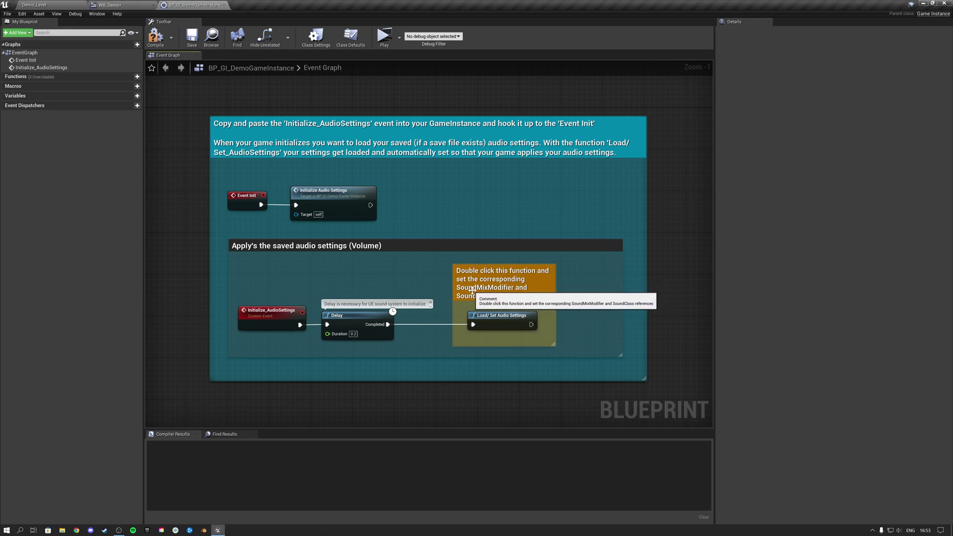
{"action": "double_click", "coordinate": [498, 318]}
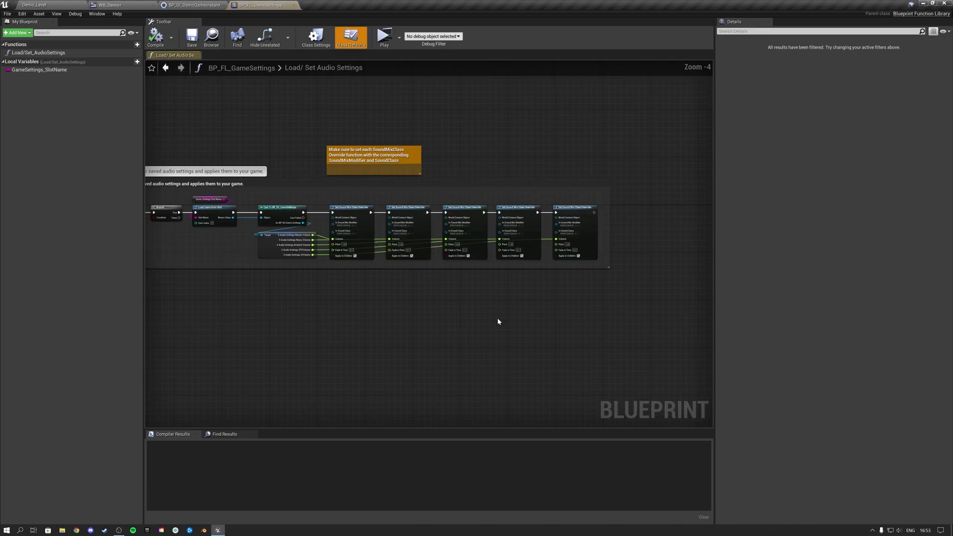
{"action": "right_click_drag", "start_coordinate": [394, 309], "coordinate": [523, 328]}
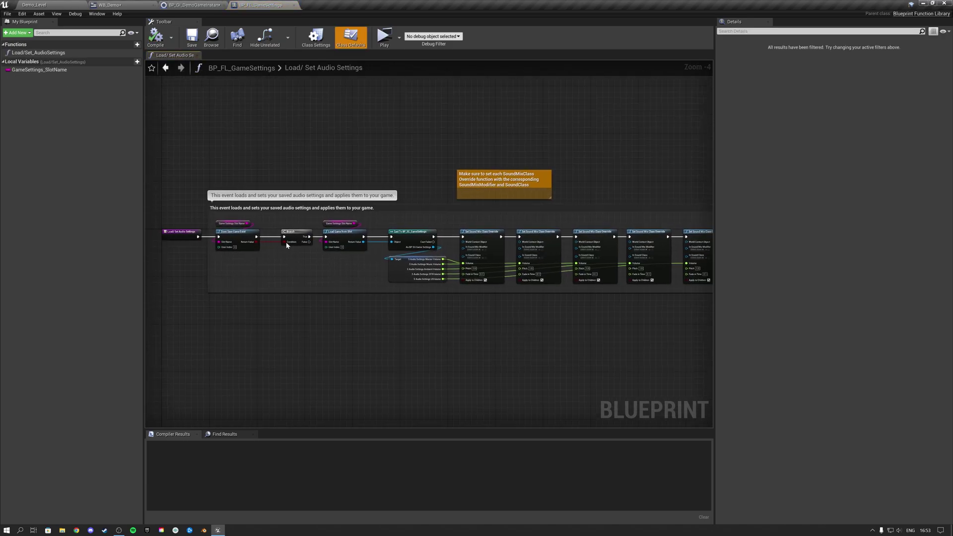
{"action": "left_click", "coordinate": [35, 4]}
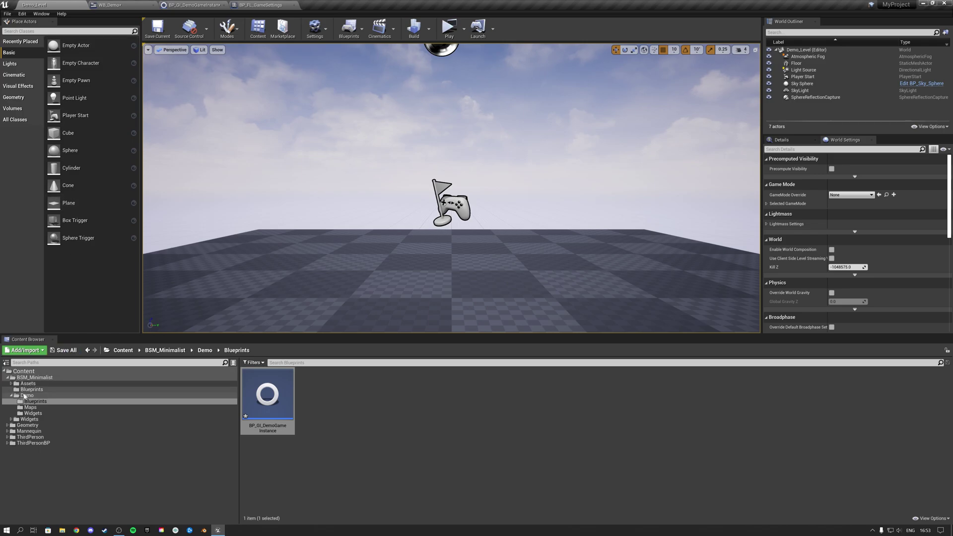
{"action": "left_click", "coordinate": [27, 396]}
{"action": "left_click", "coordinate": [39, 391]}
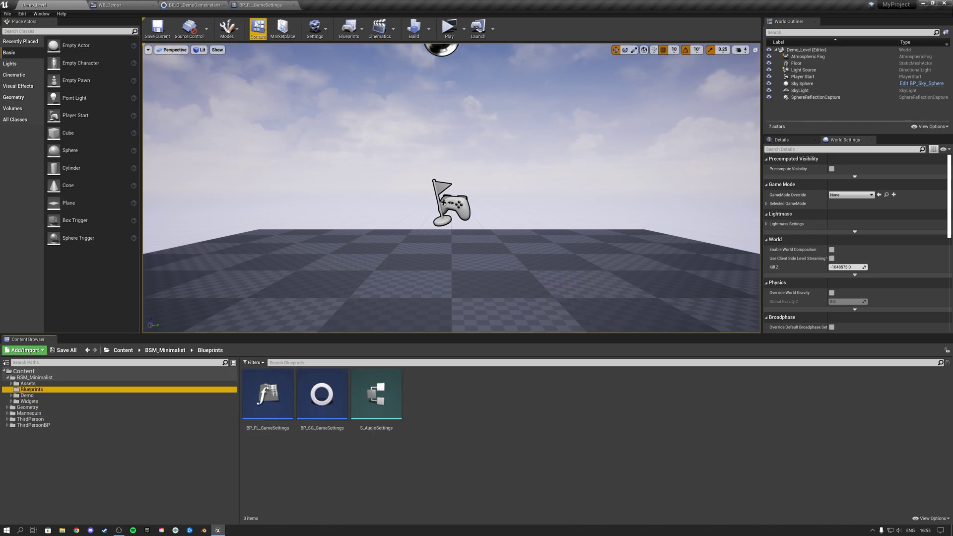
{"action": "left_click", "coordinate": [263, 5]}
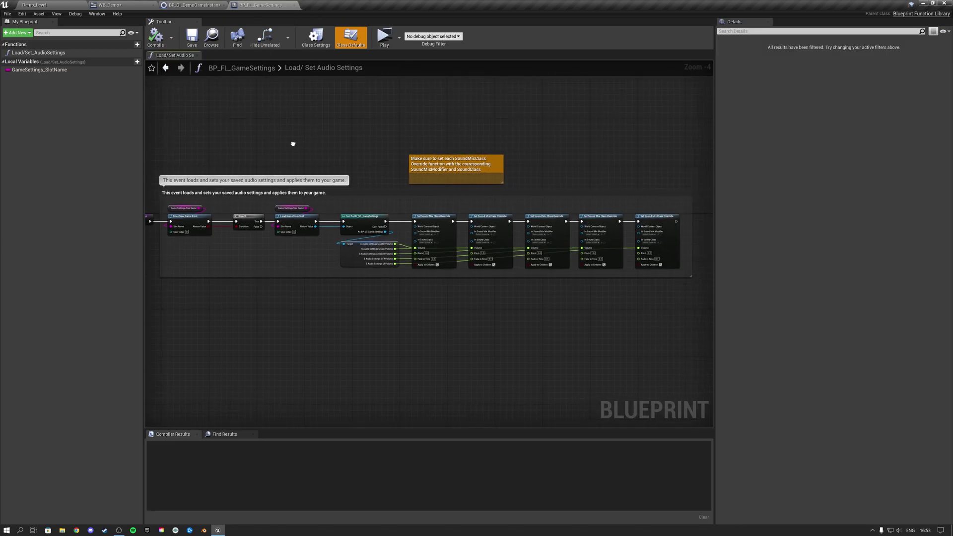